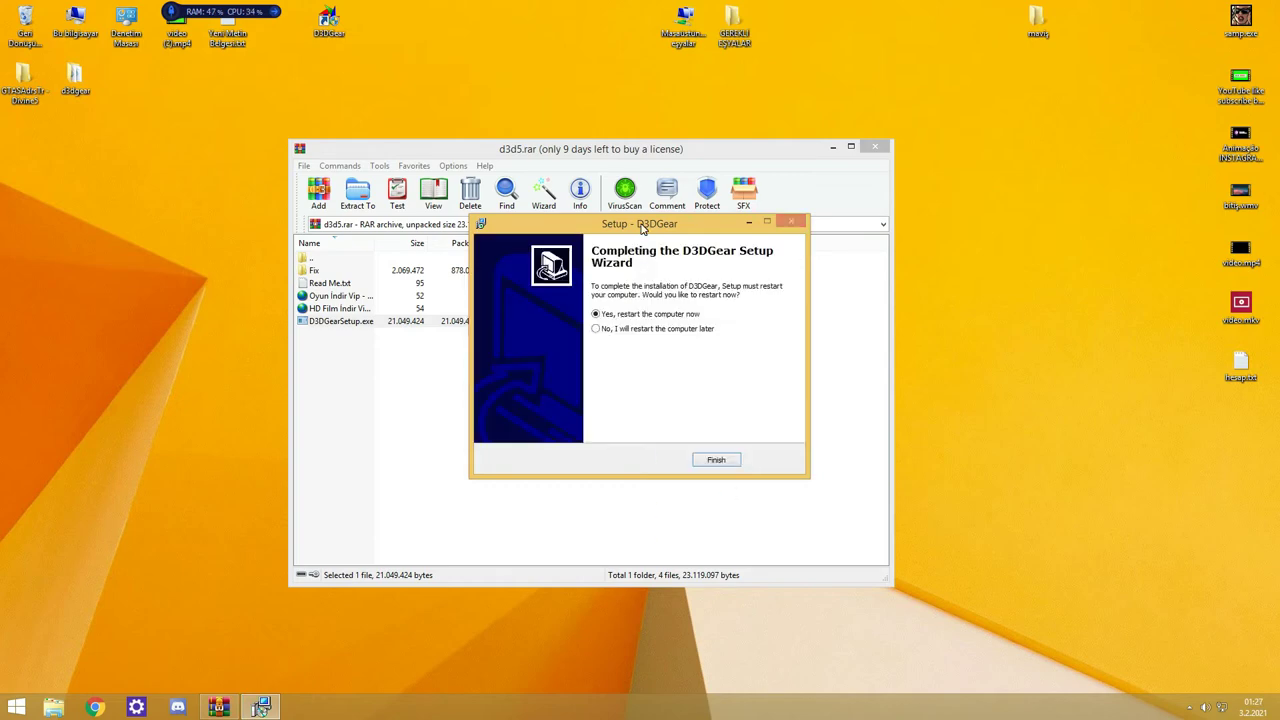
- Close the finished D3DGear setup wizard and its archive window, and open D3DGear at its General settings
left_click(729, 462)
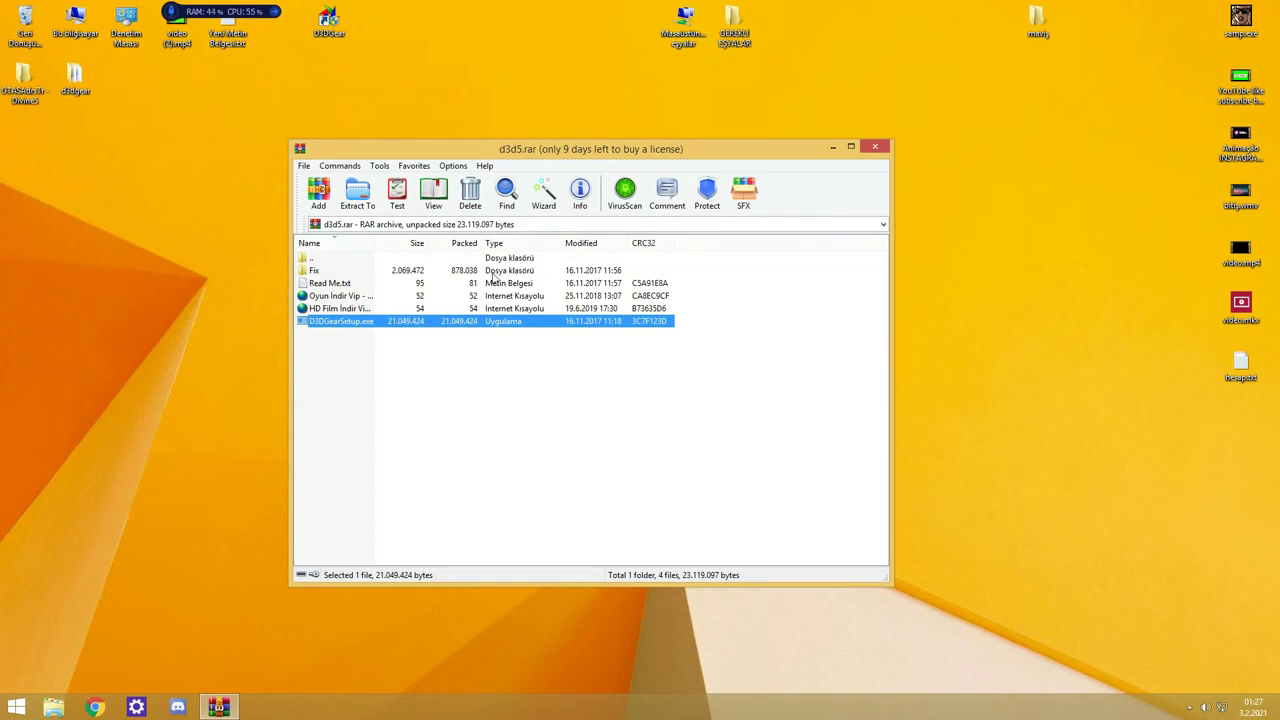
left_click(874, 148)
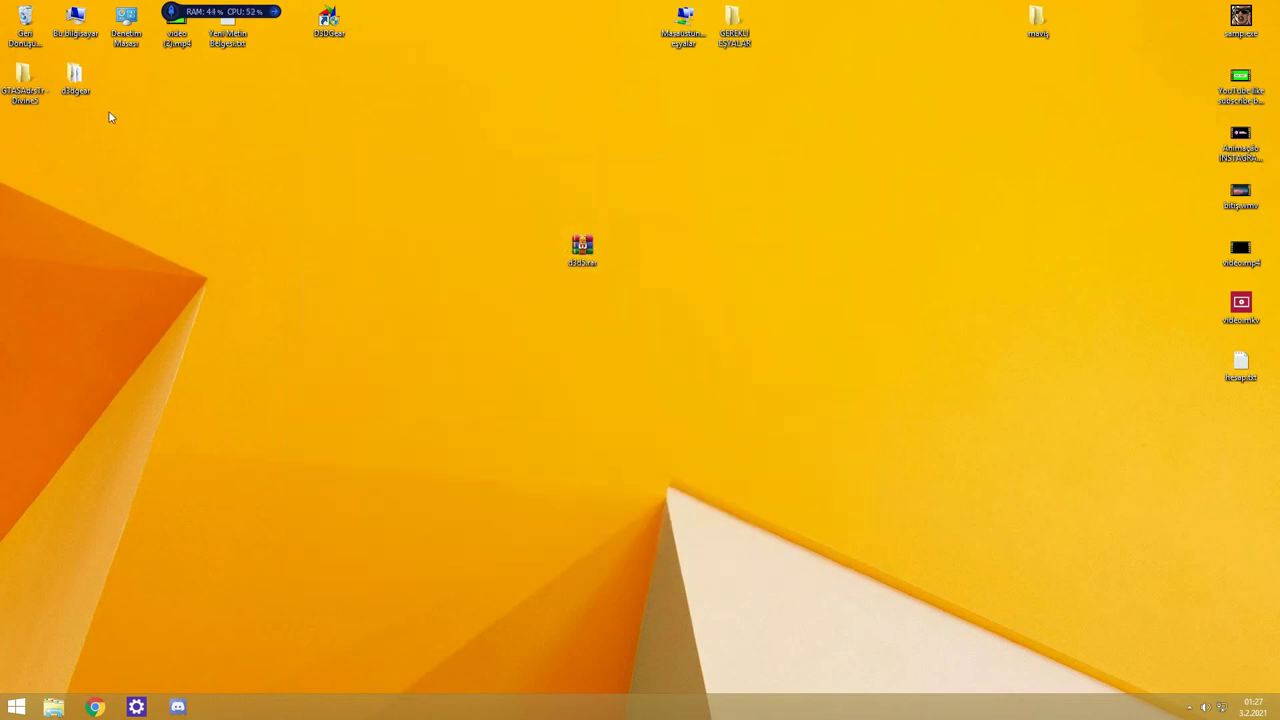
double_click(337, 22)
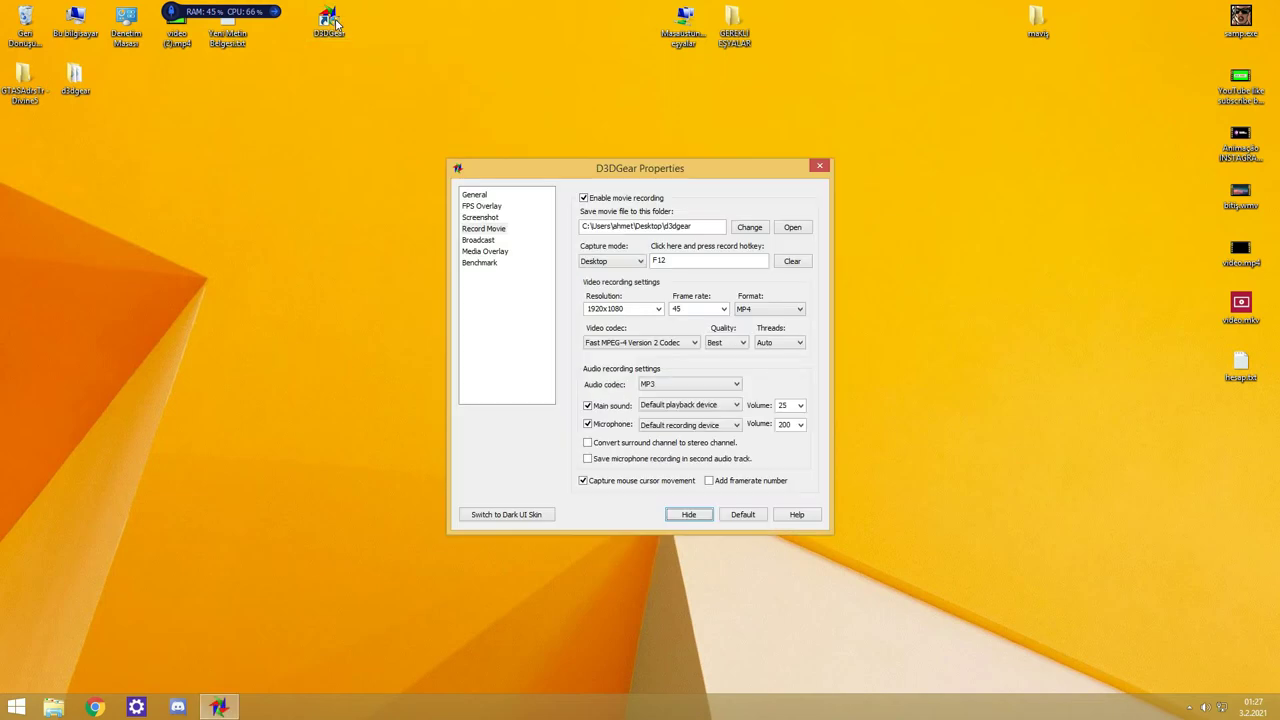
left_click(476, 195)
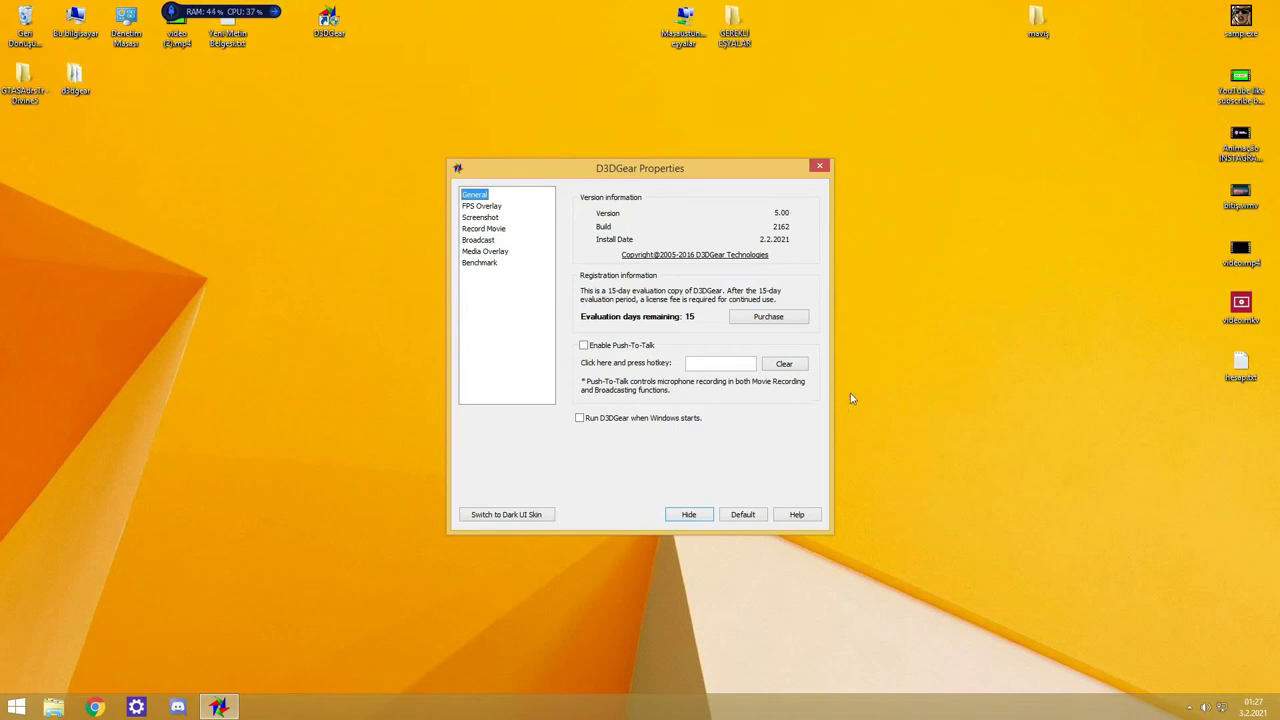
- Set the FPS overlay's font color to yellow and its position to the upper-left pre-defined location
left_click(477, 208)
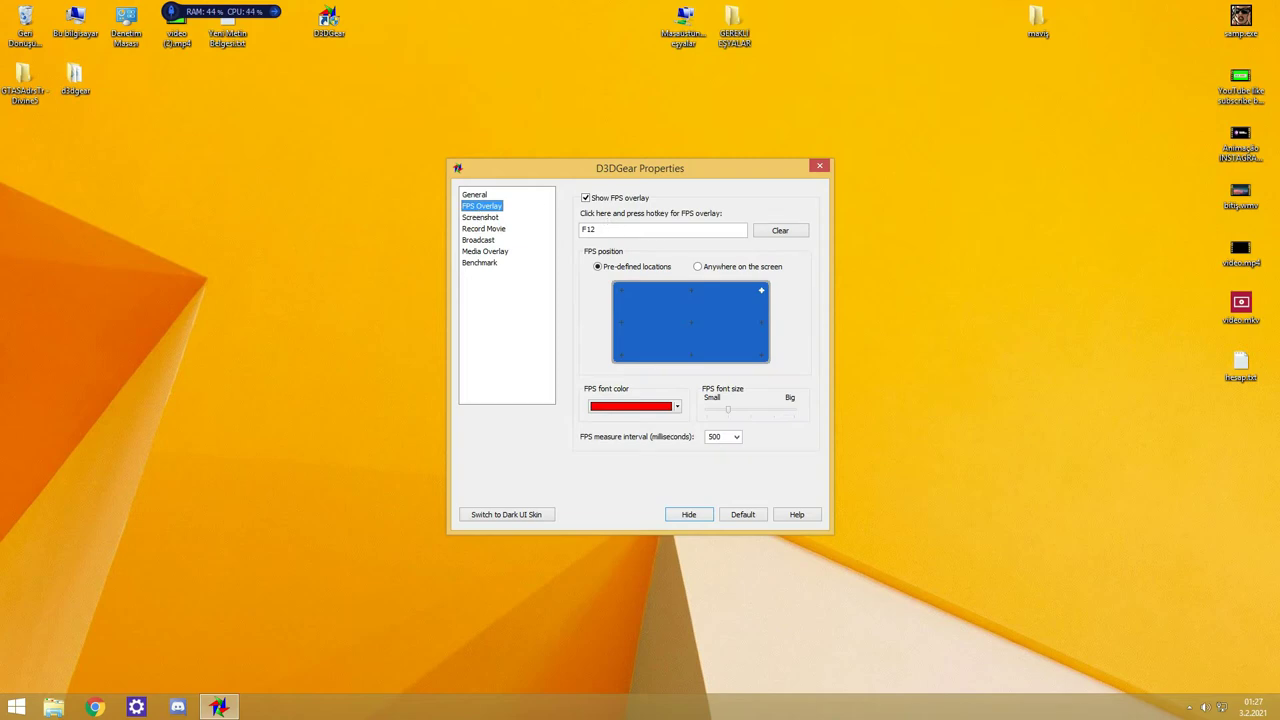
left_click(644, 409)
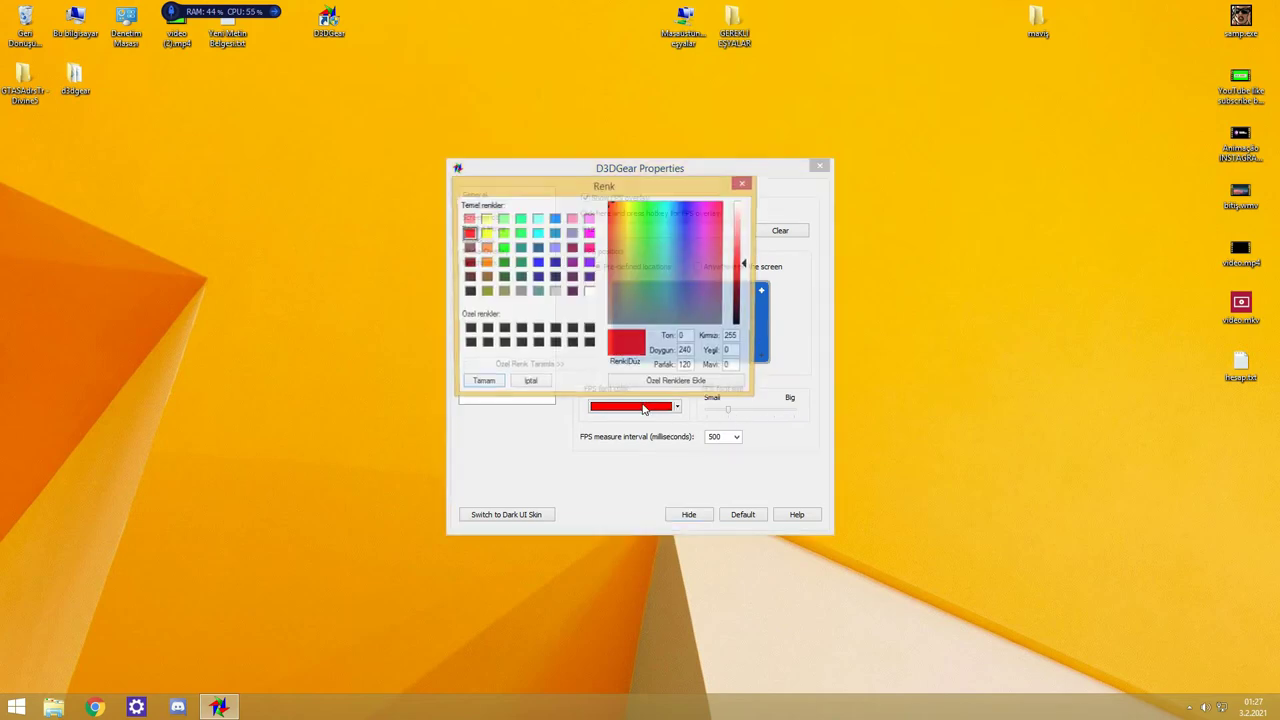
left_click(485, 233)
left_click(482, 385)
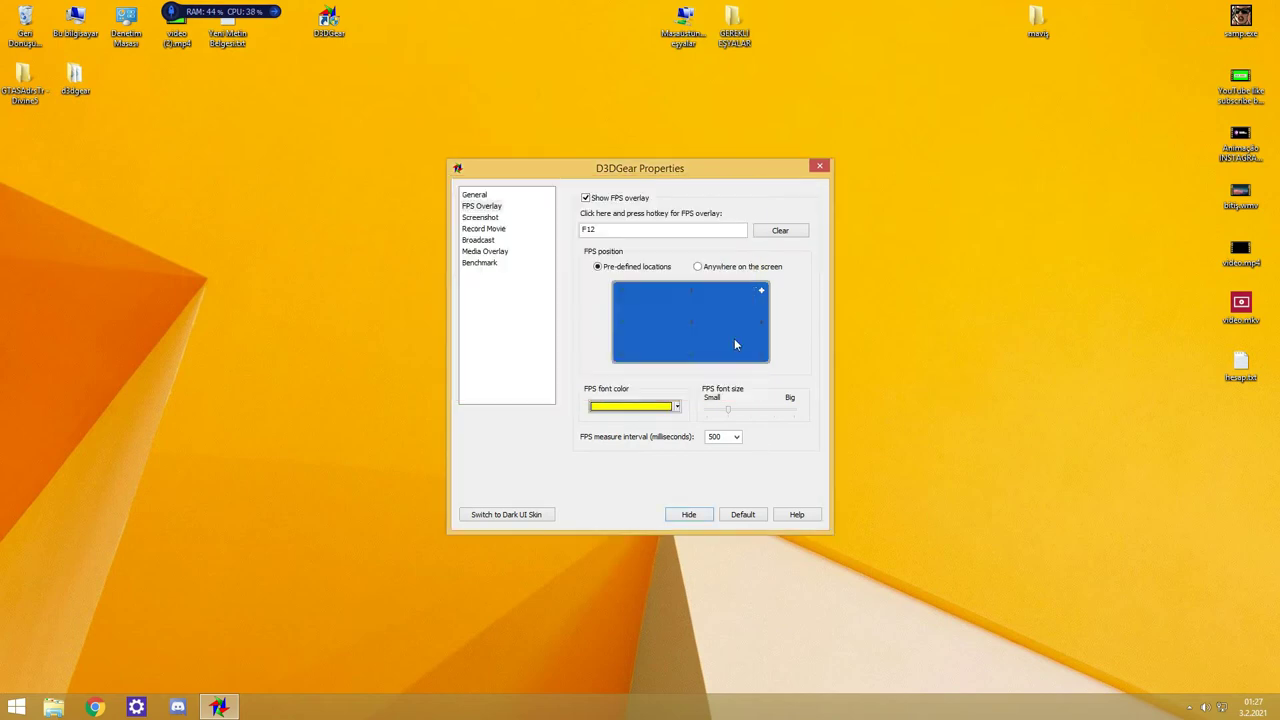
left_click(672, 297)
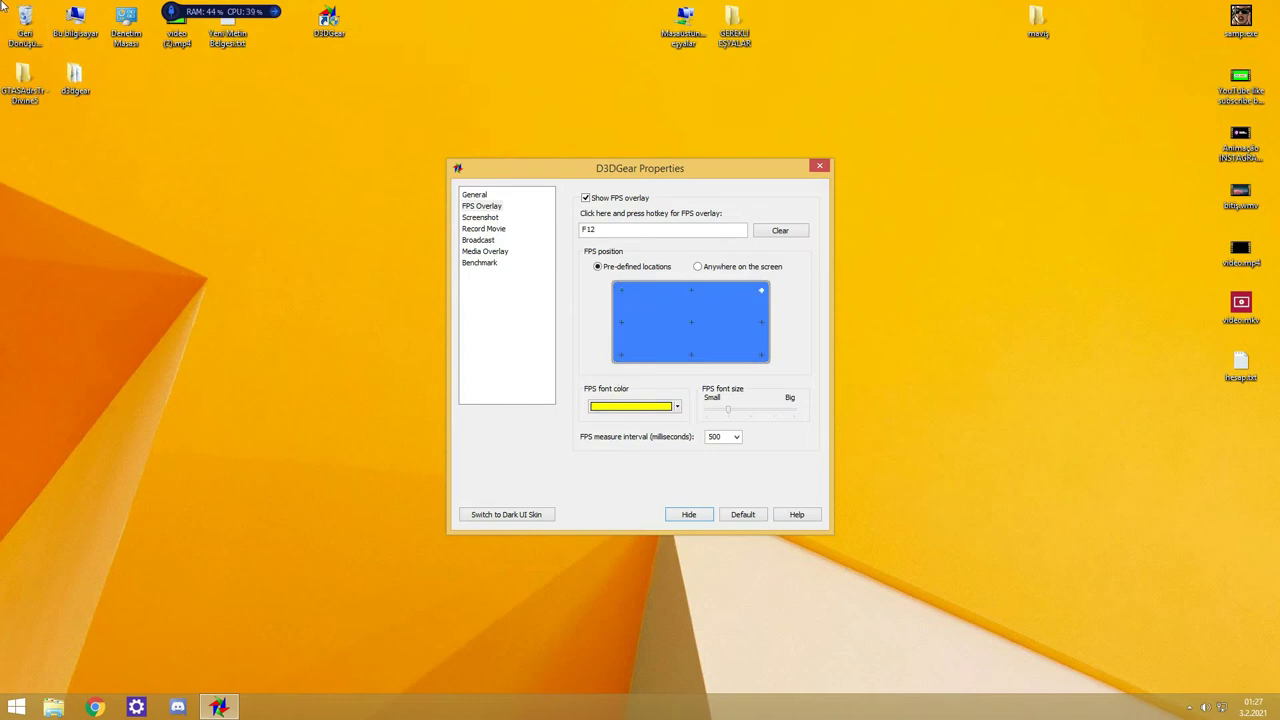
left_click(618, 291)
- Choose JPG as the format in the screenshot capture settings
left_click(484, 219)
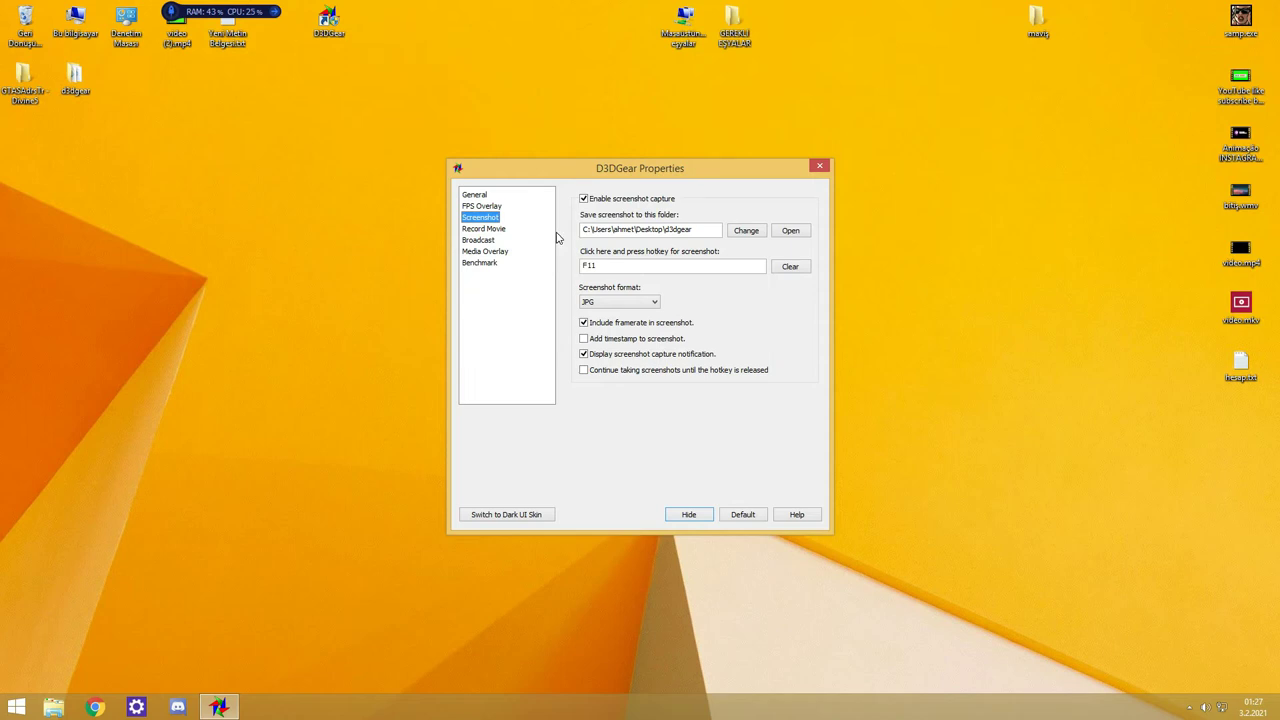
left_click(603, 302)
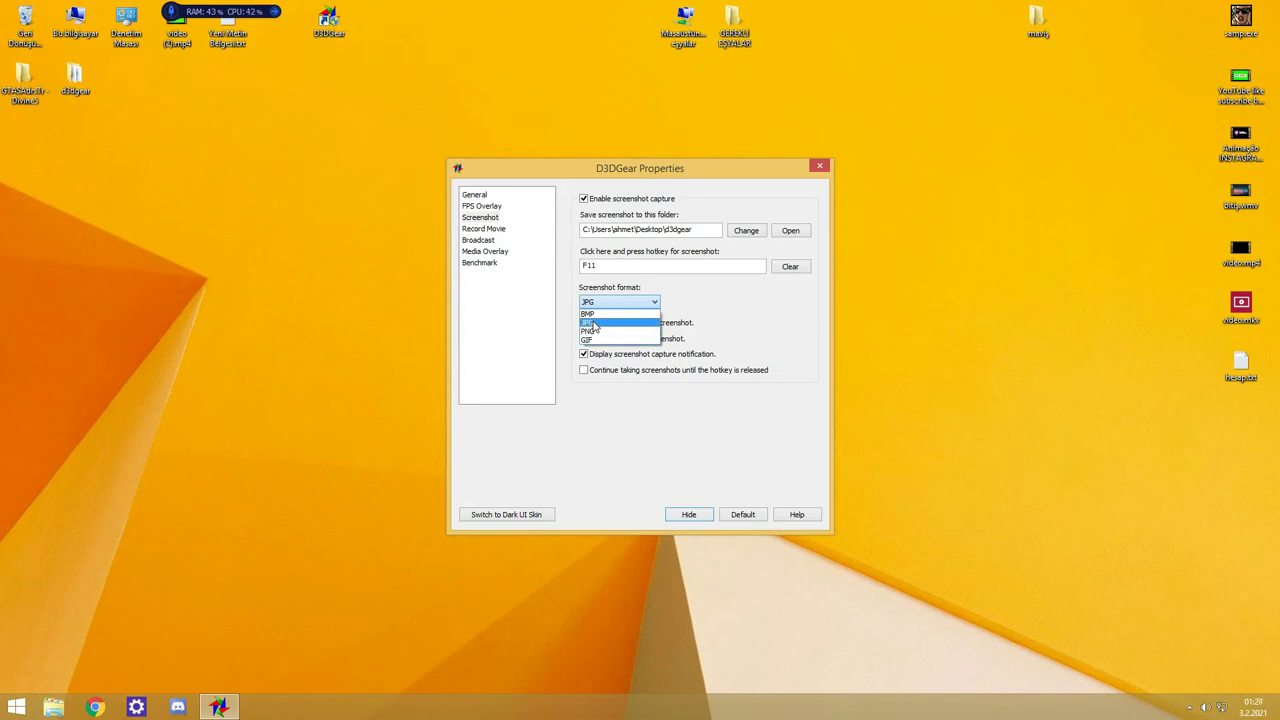
left_click(594, 324)
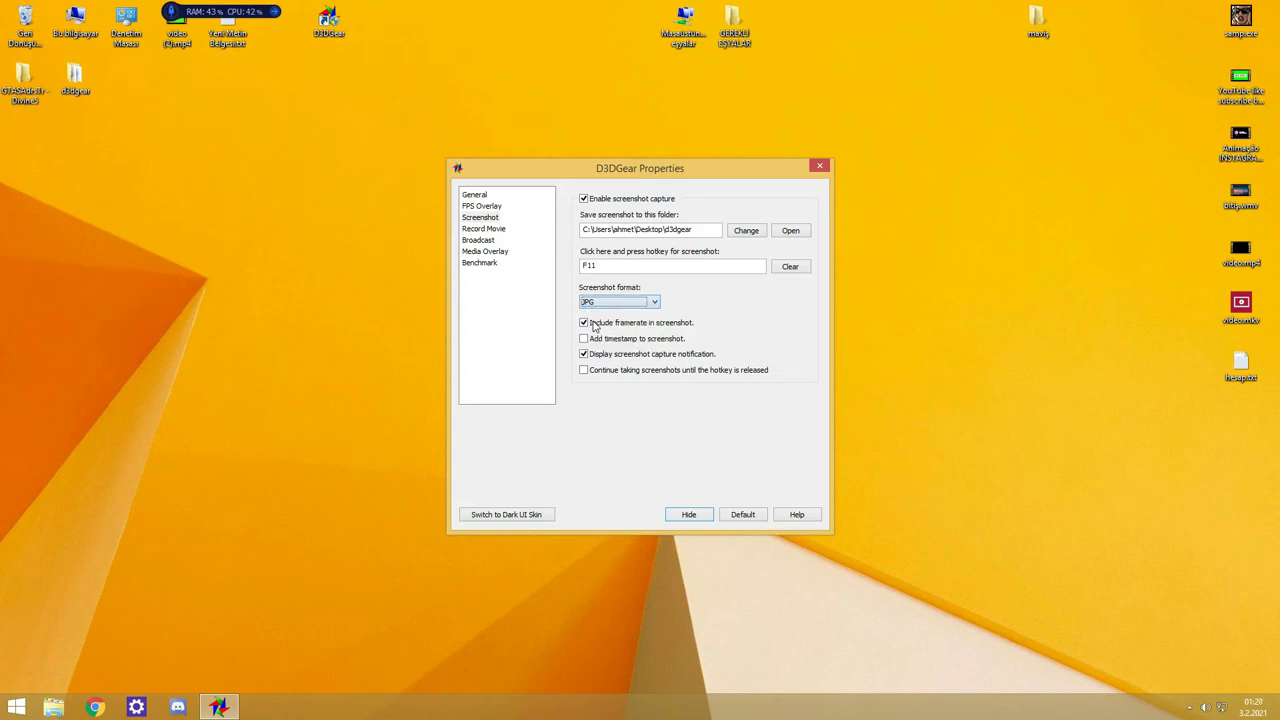
- Set the capture mode for movie recording to Game
left_click(468, 230)
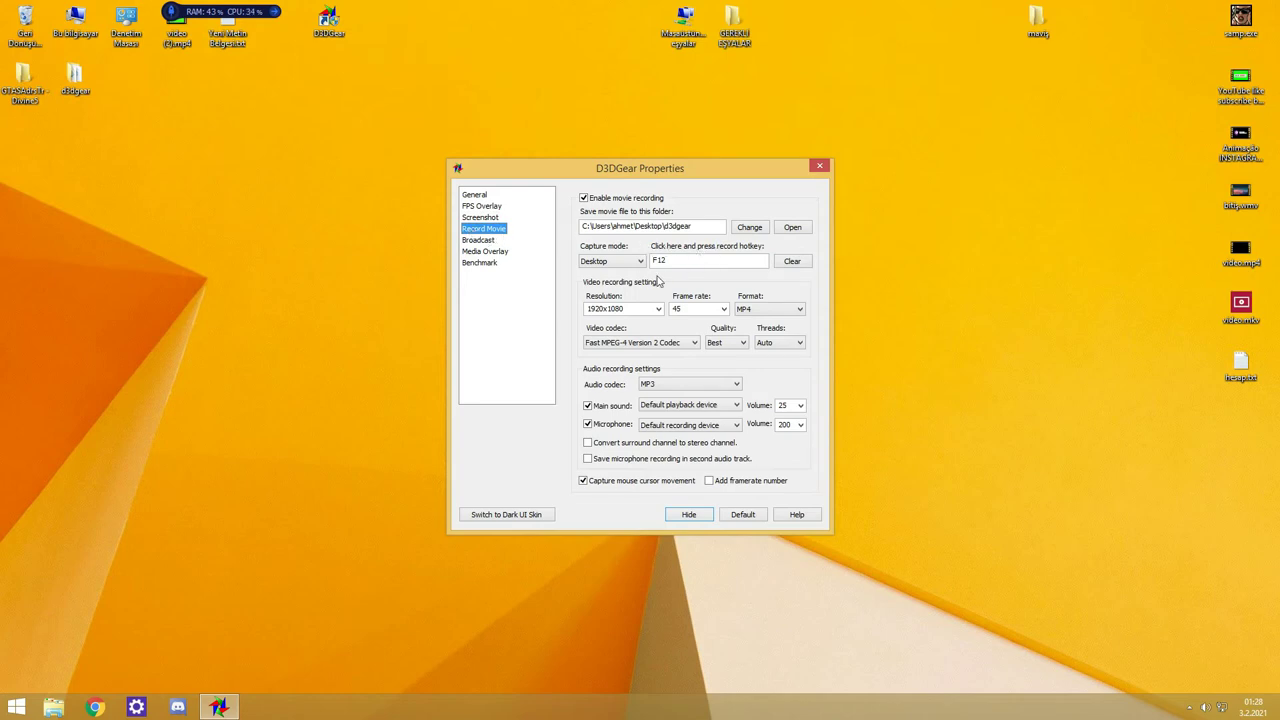
left_click(624, 263)
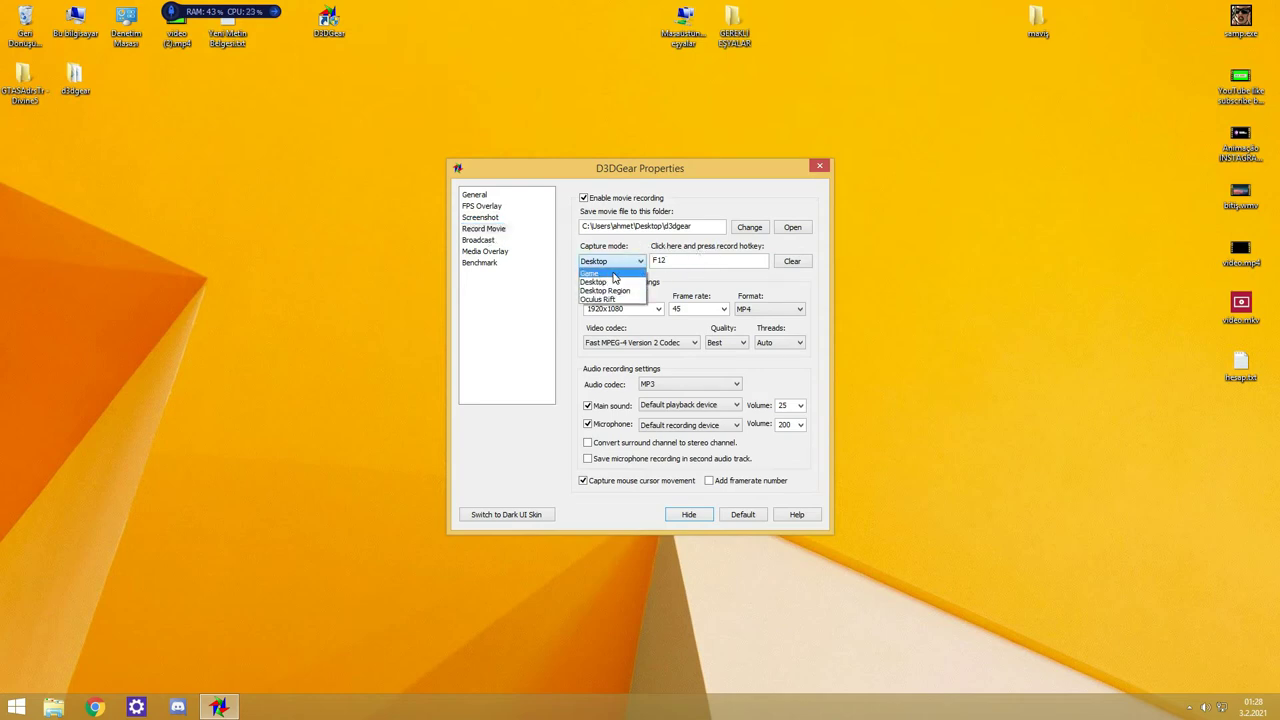
key("Up")
left_click(612, 283)
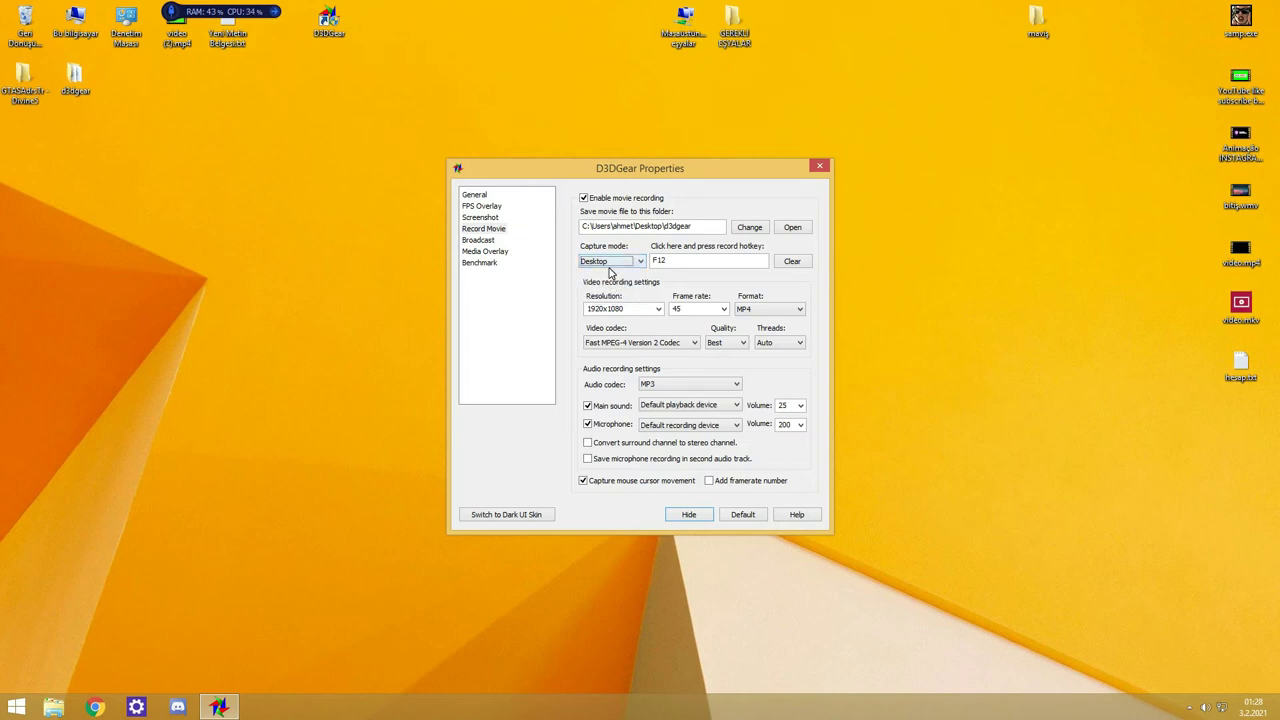
left_click(610, 262)
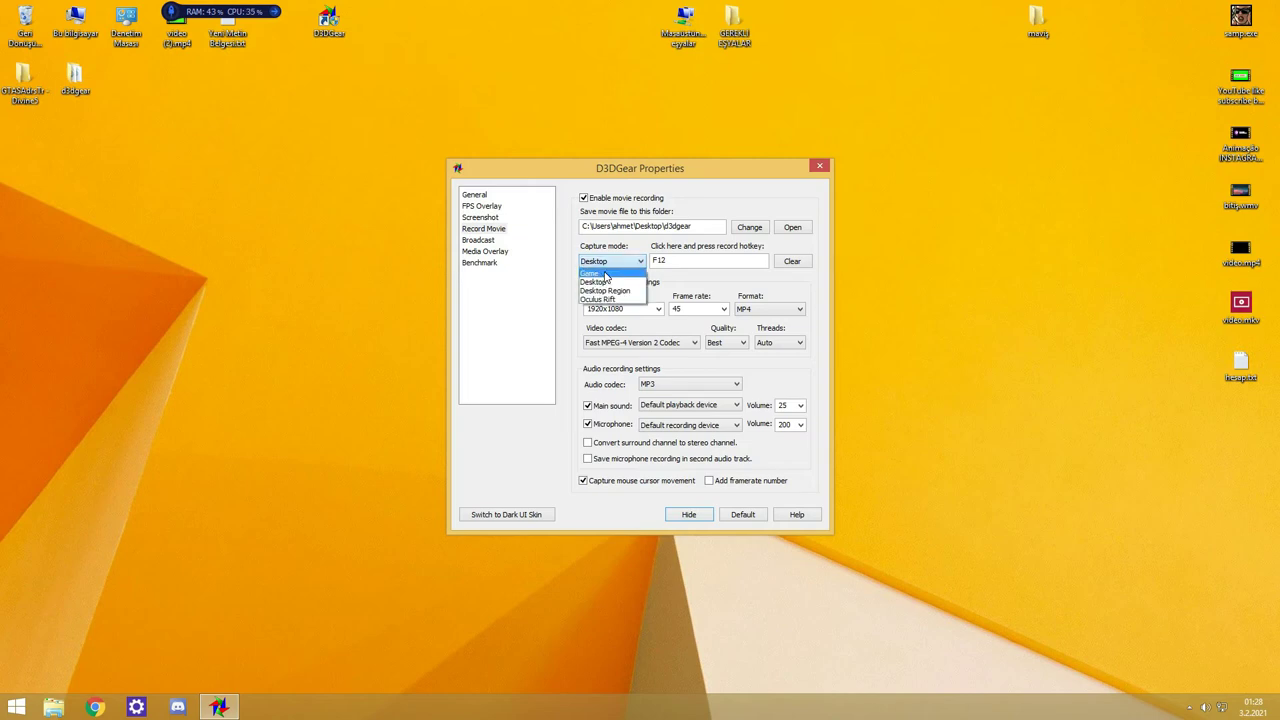
left_click(605, 274)
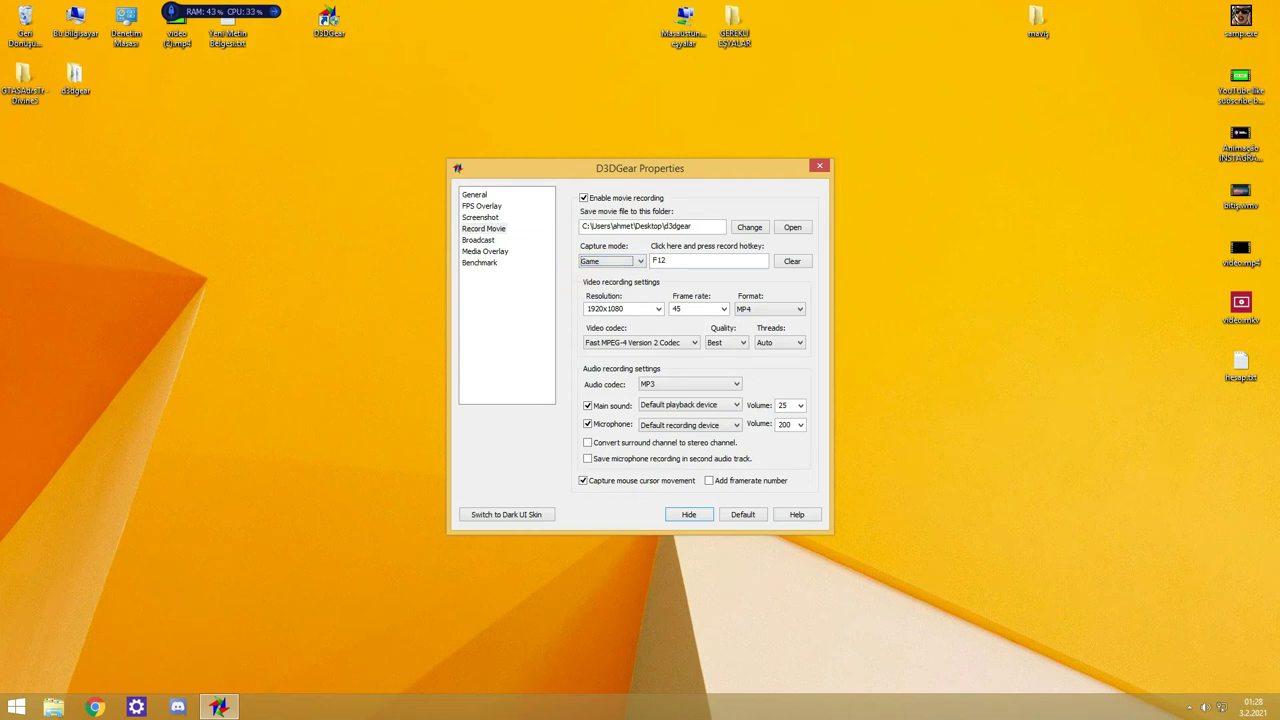
left_click(666, 260)
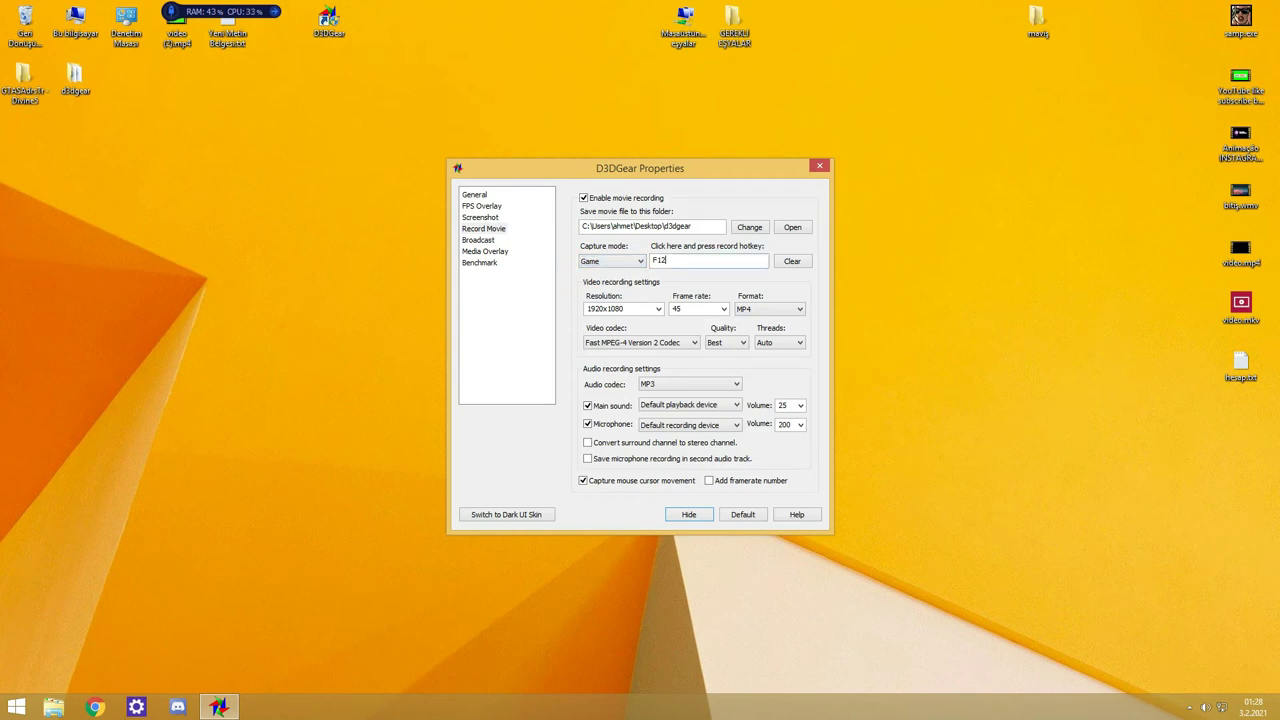
- Set the movie recording resolution to 1920x1440
left_click(659, 312)
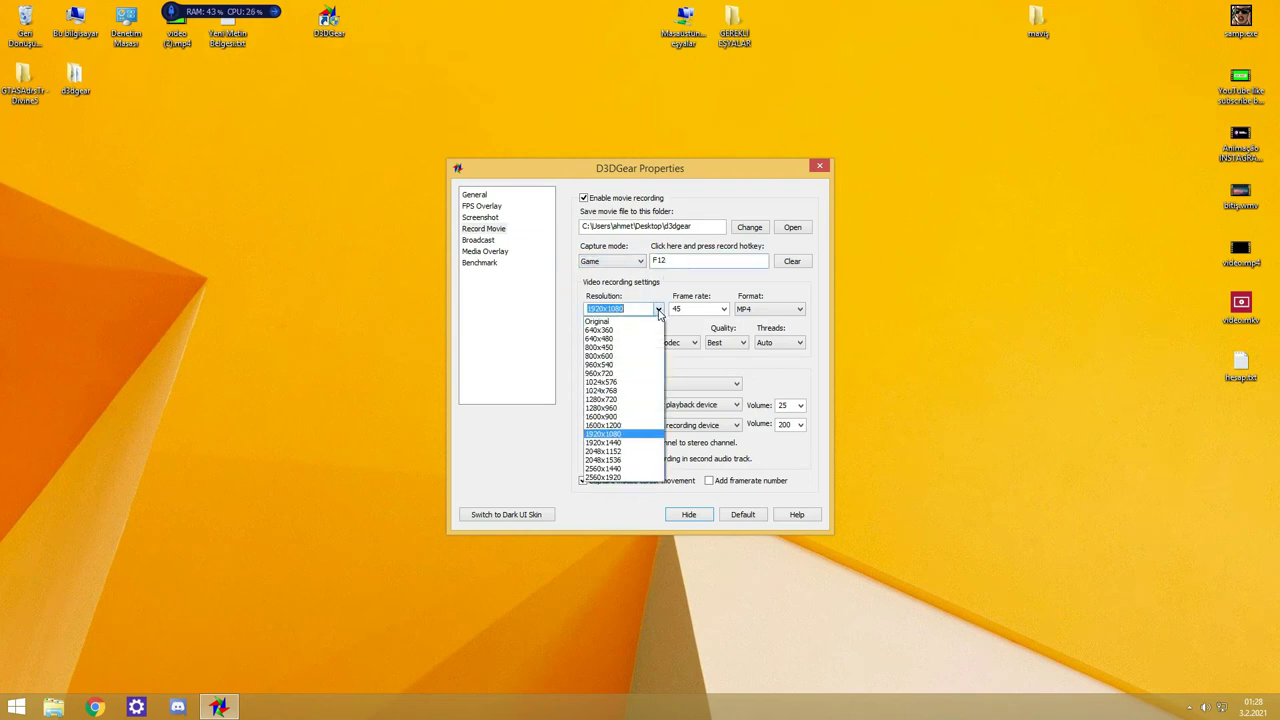
left_click(603, 436)
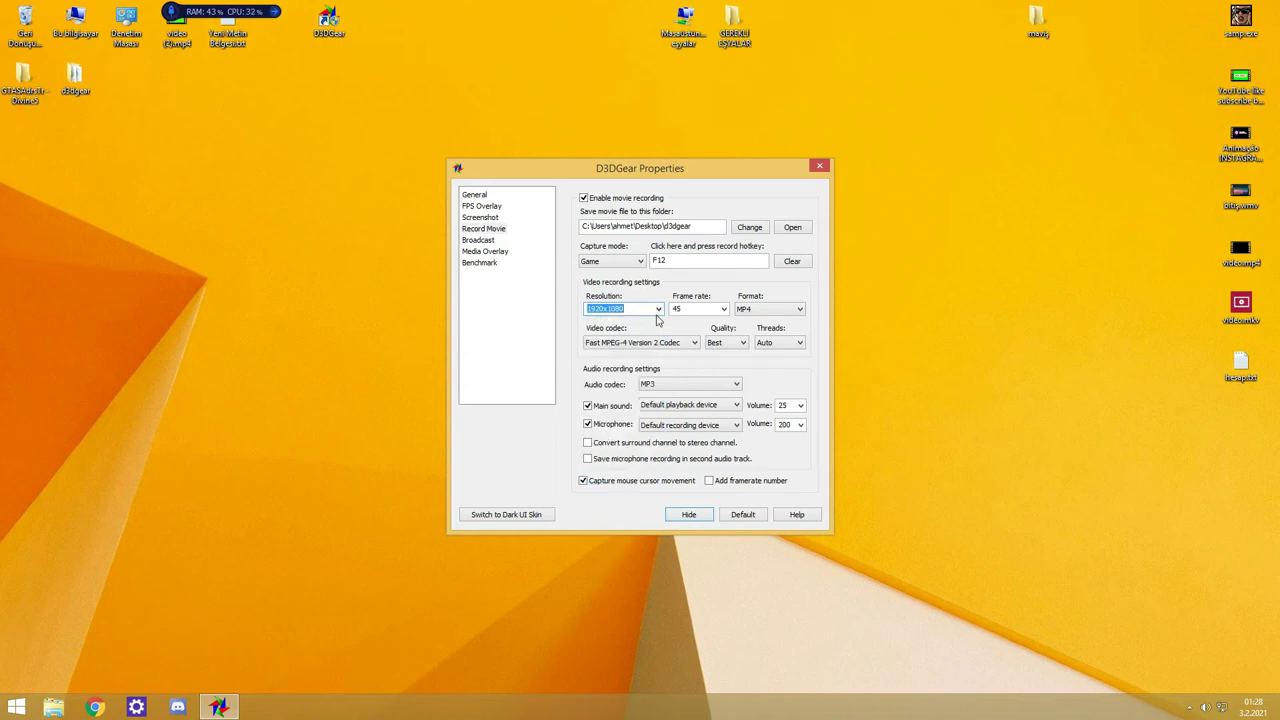
left_click(658, 312)
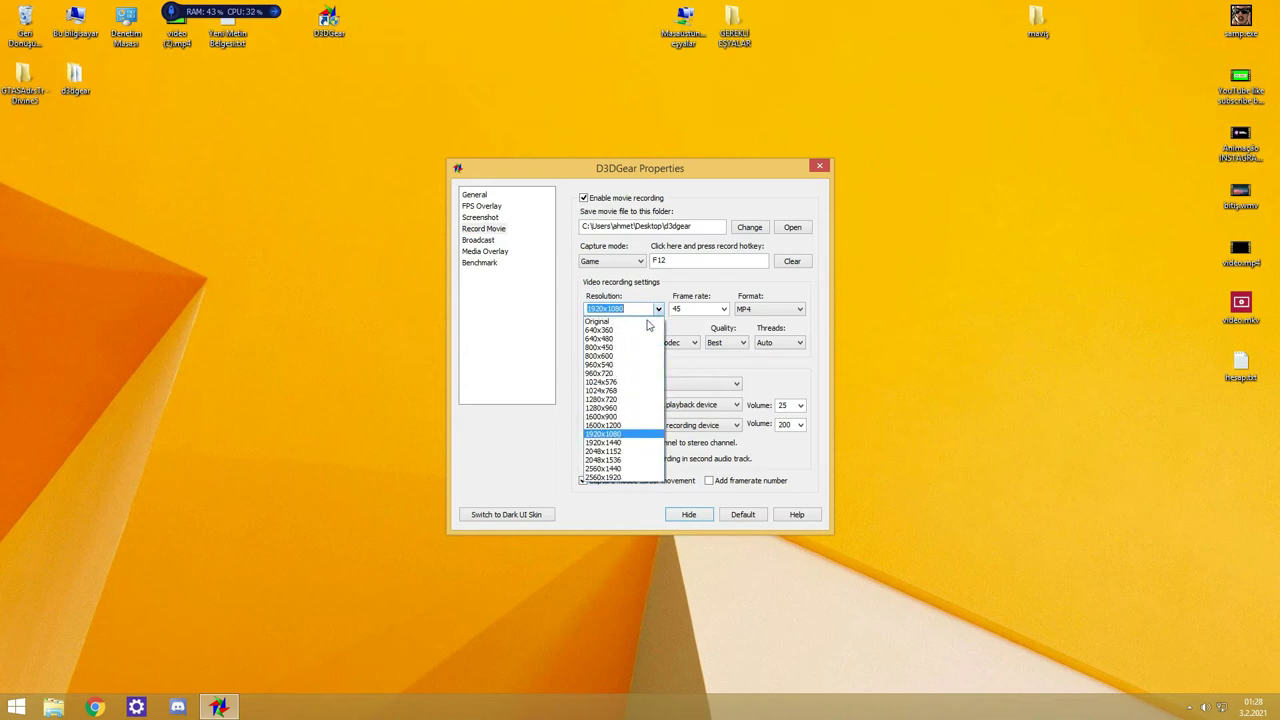
left_click(618, 447)
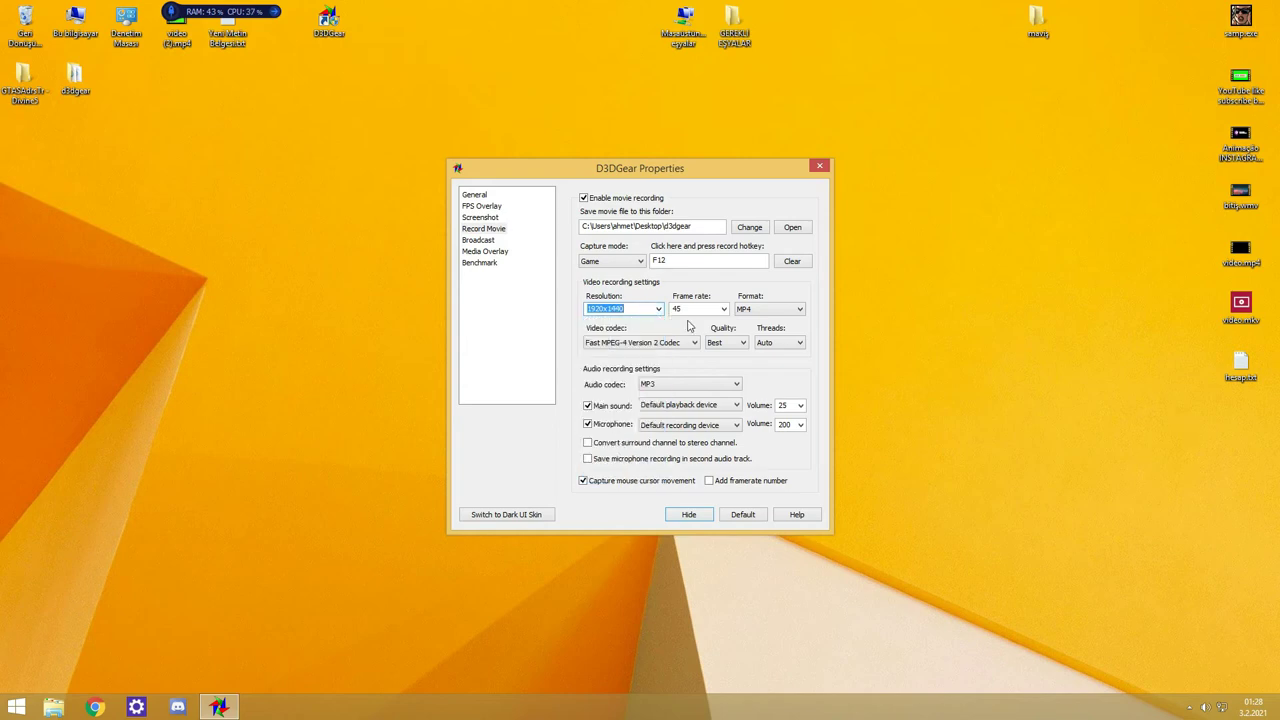
- Set the recording frame rate to 45 with MP4 as the video format
left_click(720, 313)
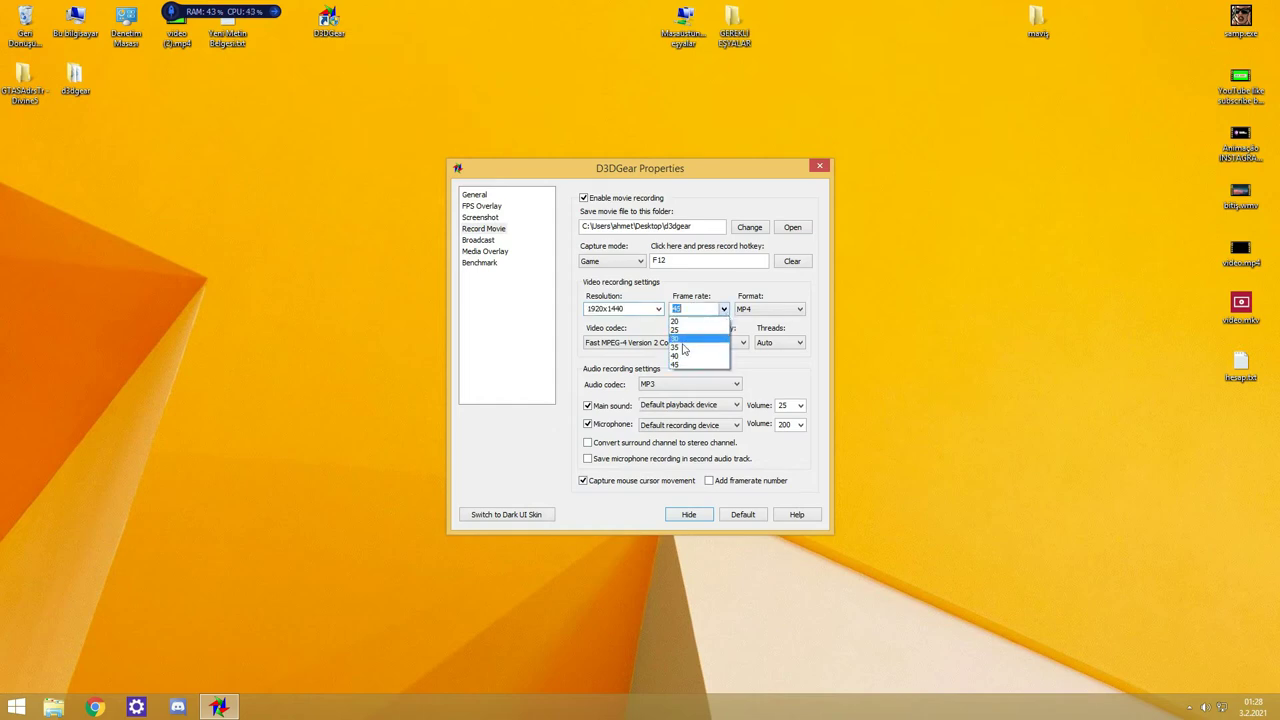
left_click(683, 366)
left_click(742, 311)
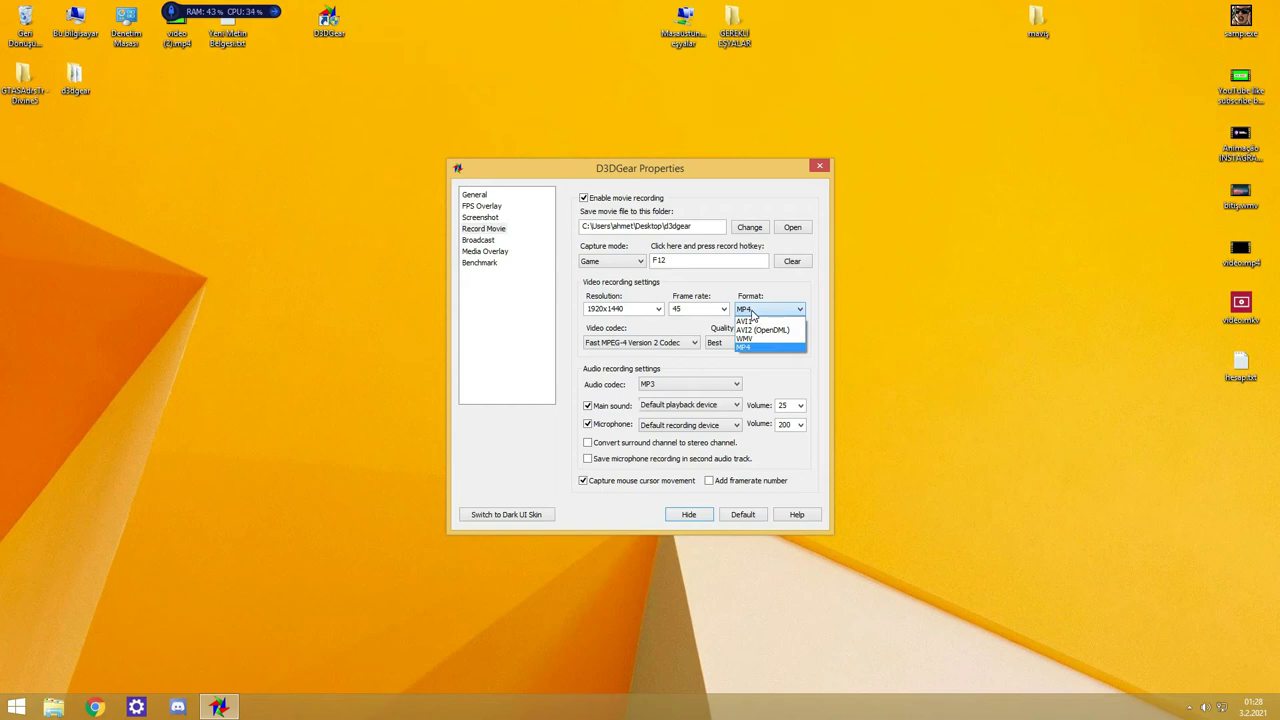
left_click(764, 370)
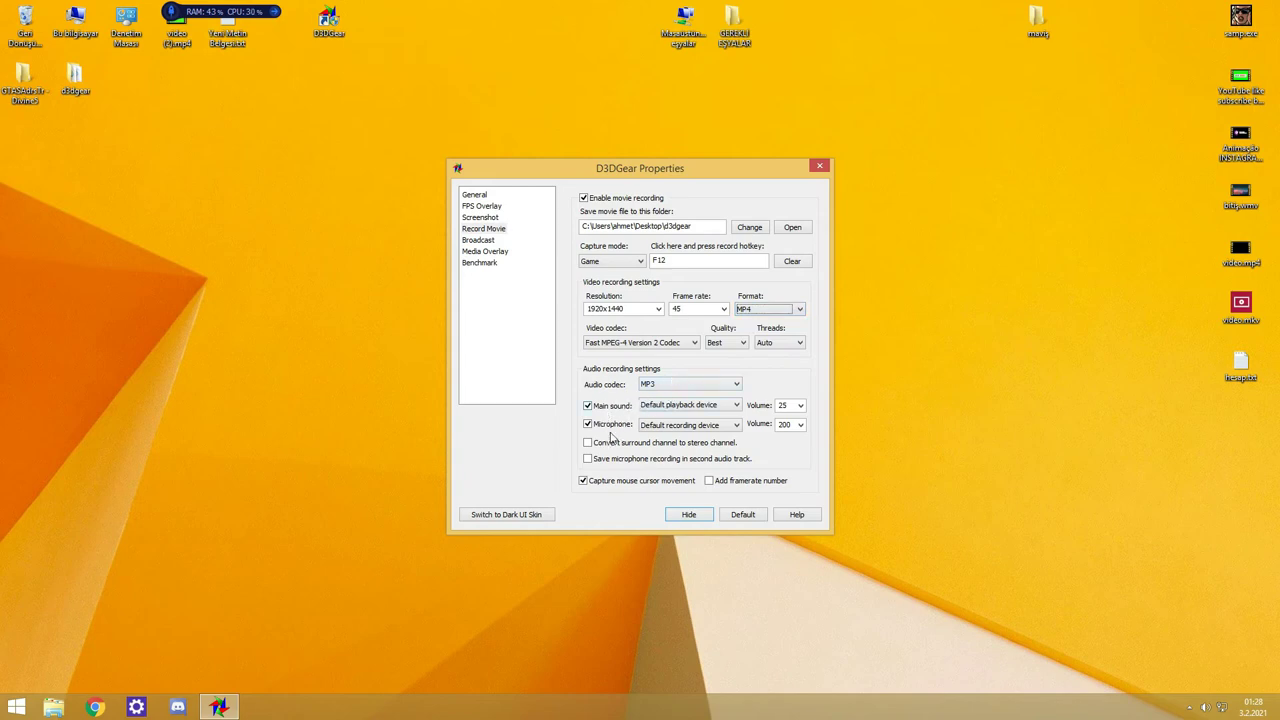
- Use the default playback device for the main sound and the default recording device for the microphone
left_click(686, 408)
left_click(672, 418)
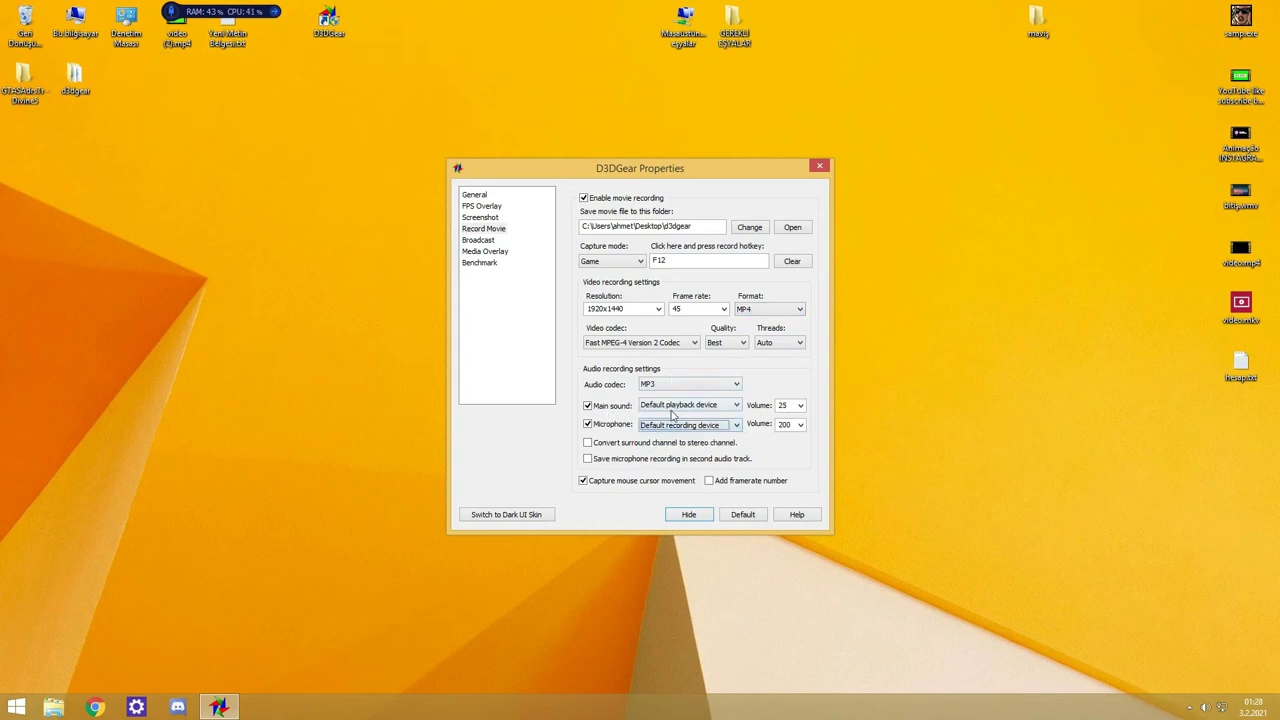
left_click(676, 404)
left_click(670, 417)
left_click(666, 426)
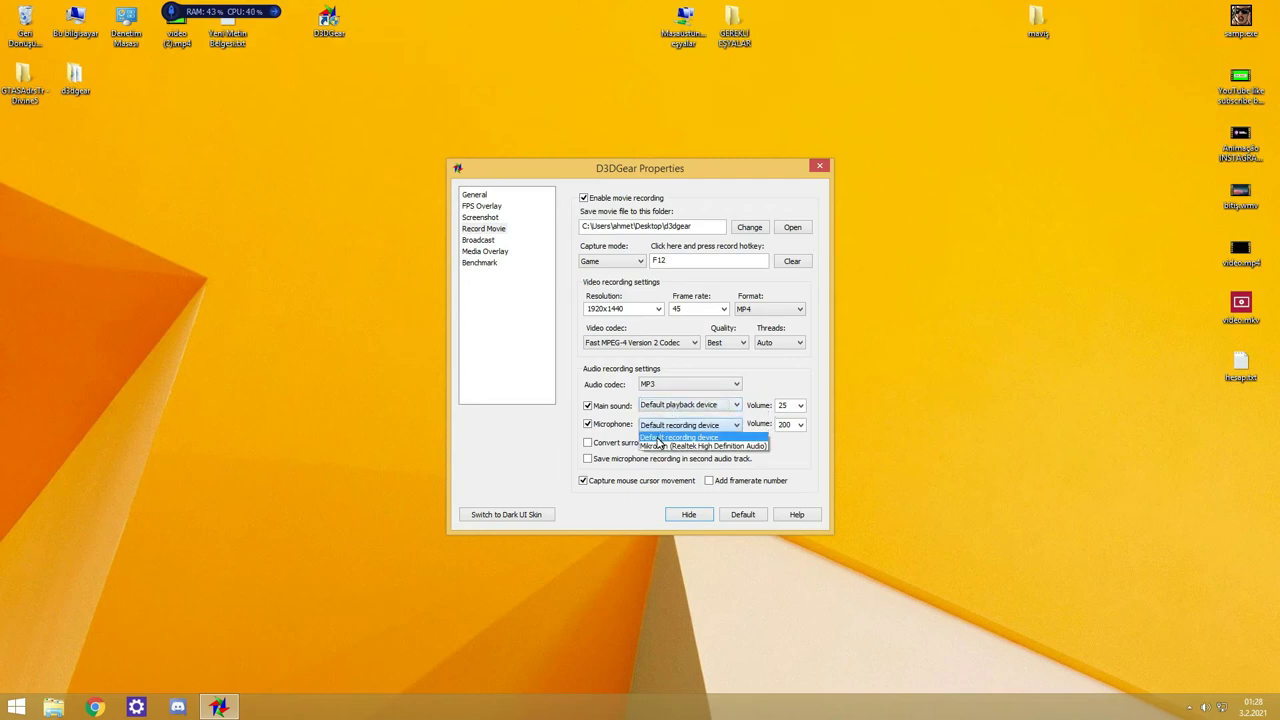
left_click(665, 437)
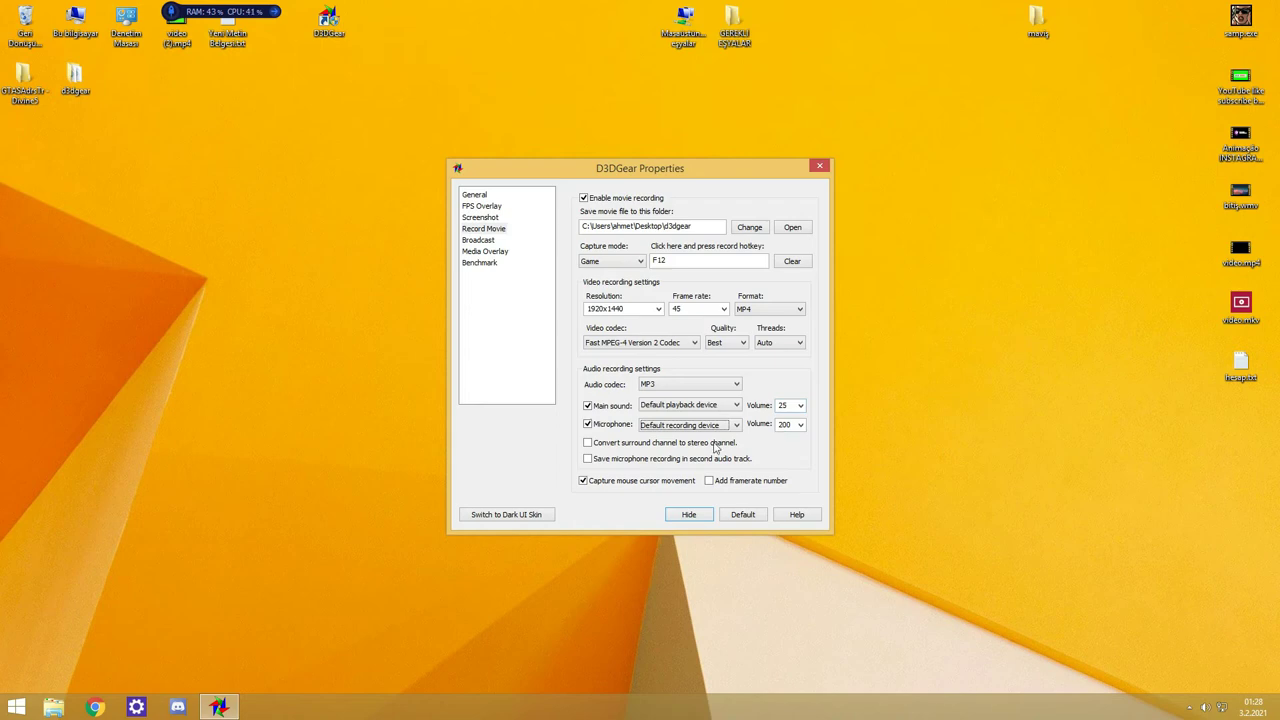
- Look through the Broadcast settings with their platform options, the Media Overlay settings and the Benchmark settings
left_click(478, 241)
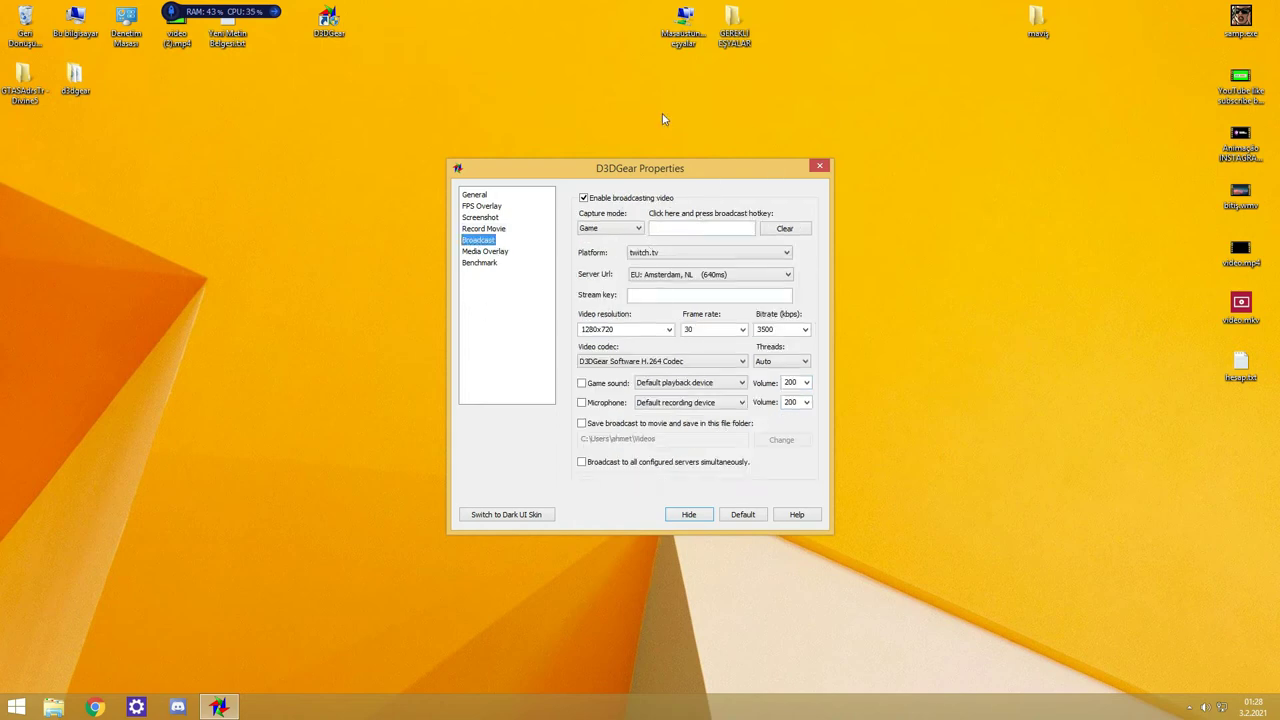
left_click(664, 254)
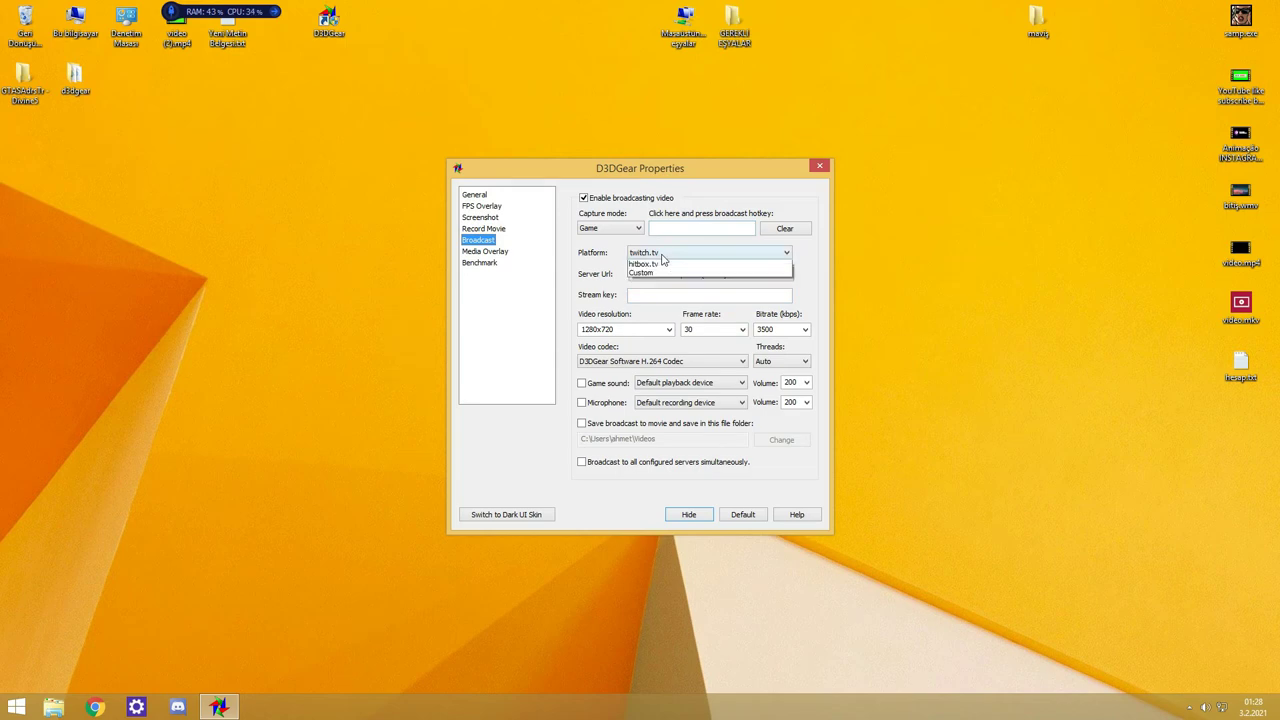
left_click(468, 259)
left_click(484, 253)
left_click(485, 262)
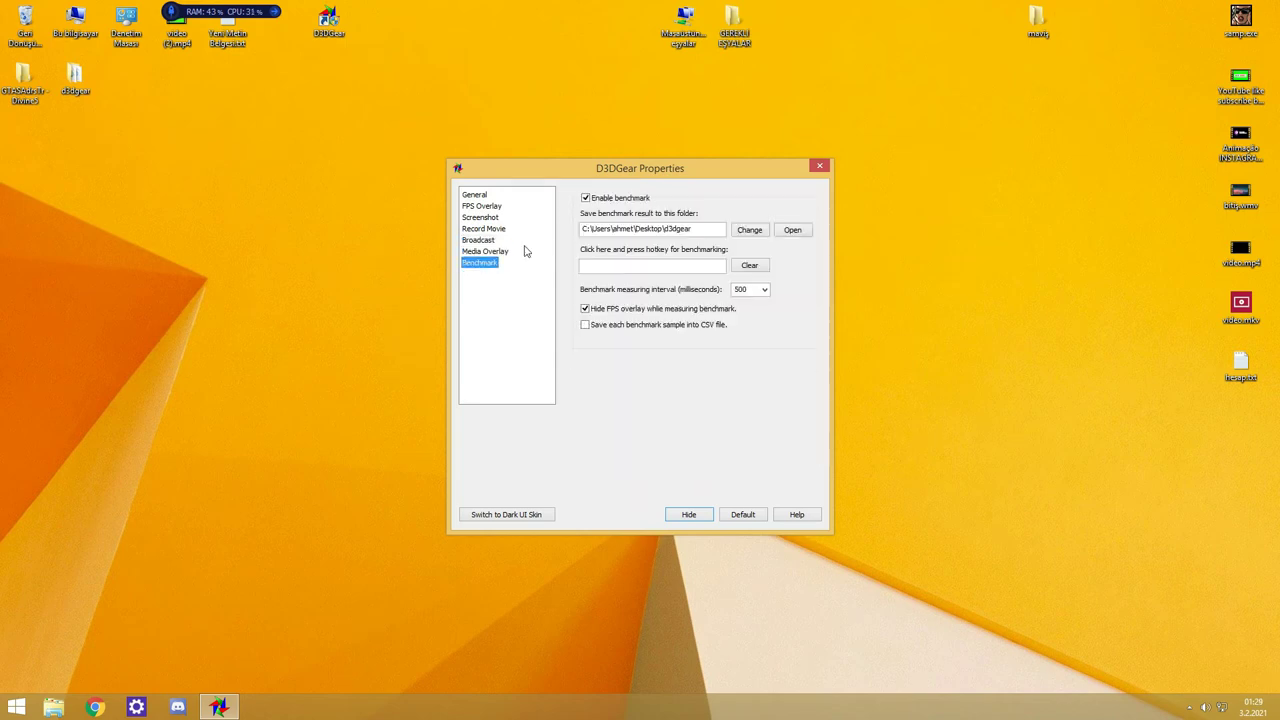
- Enable Overlay 1 in the media overlay settings and turn it off again
left_click(505, 251)
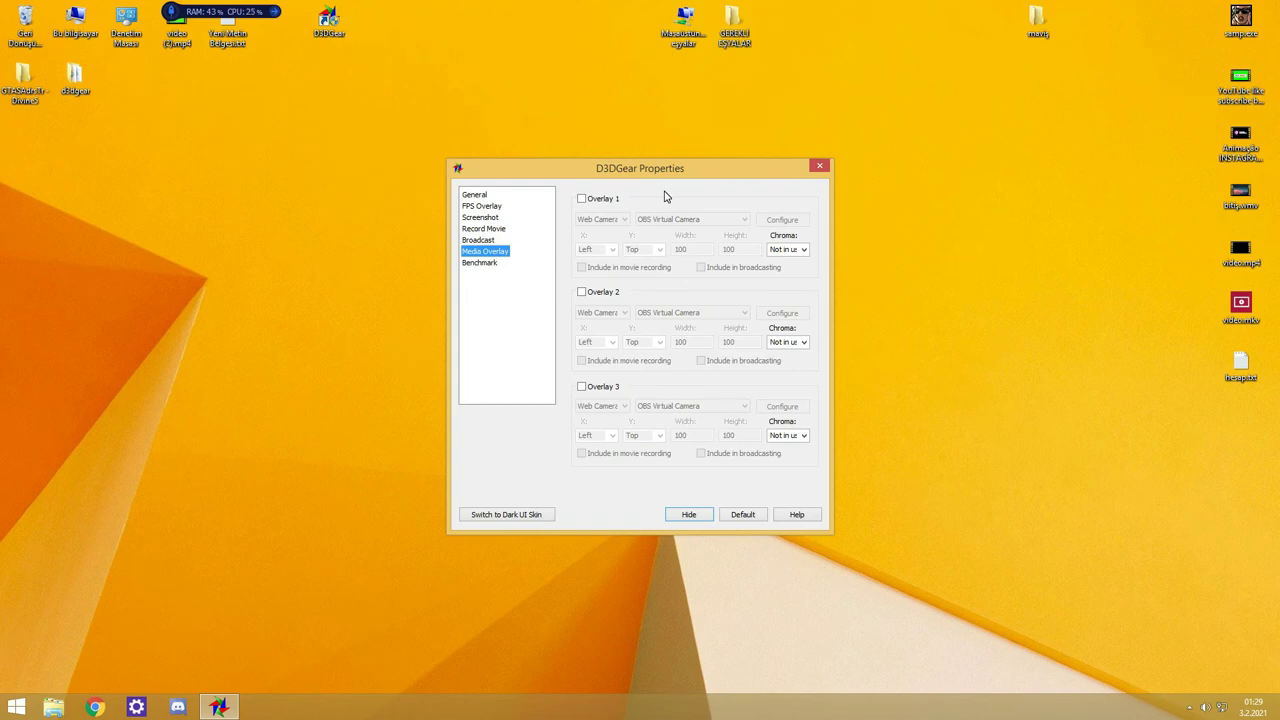
left_click(582, 198)
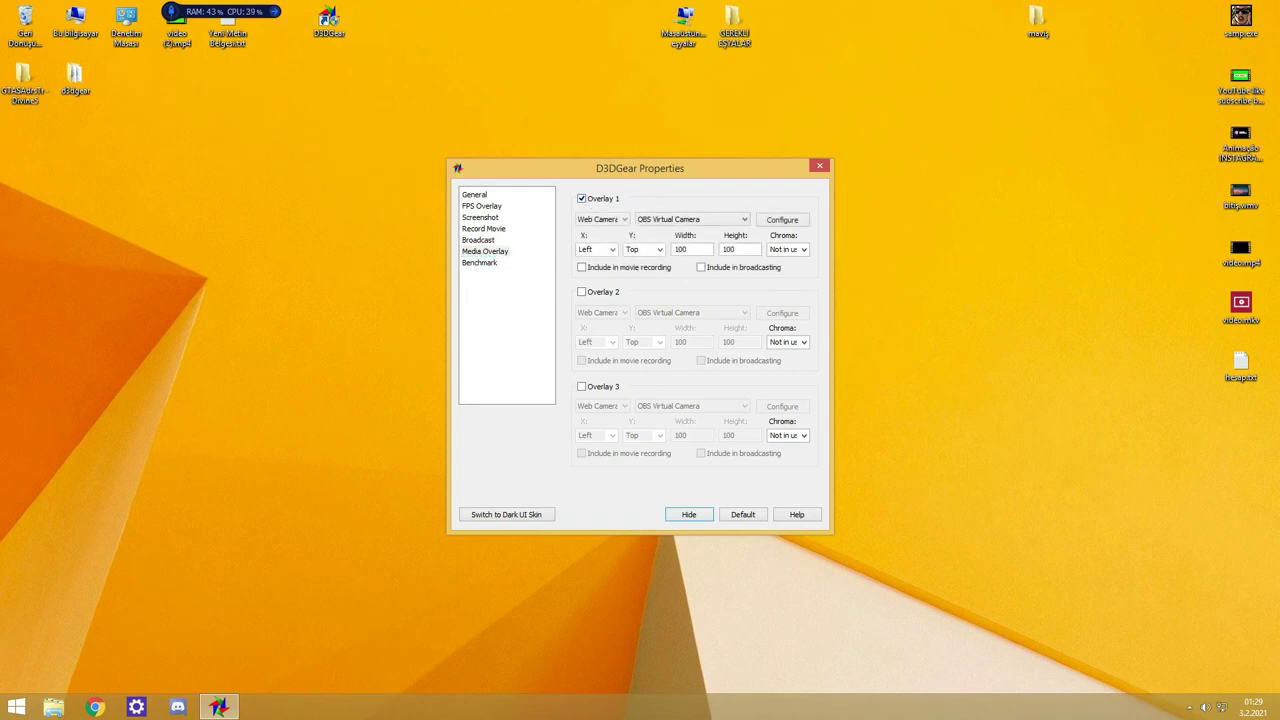
left_click(582, 198)
- Hide the D3DGear properties window after checking the Benchmark settings, and move the d3d5.rar archive toward the desktop's center
left_click(485, 263)
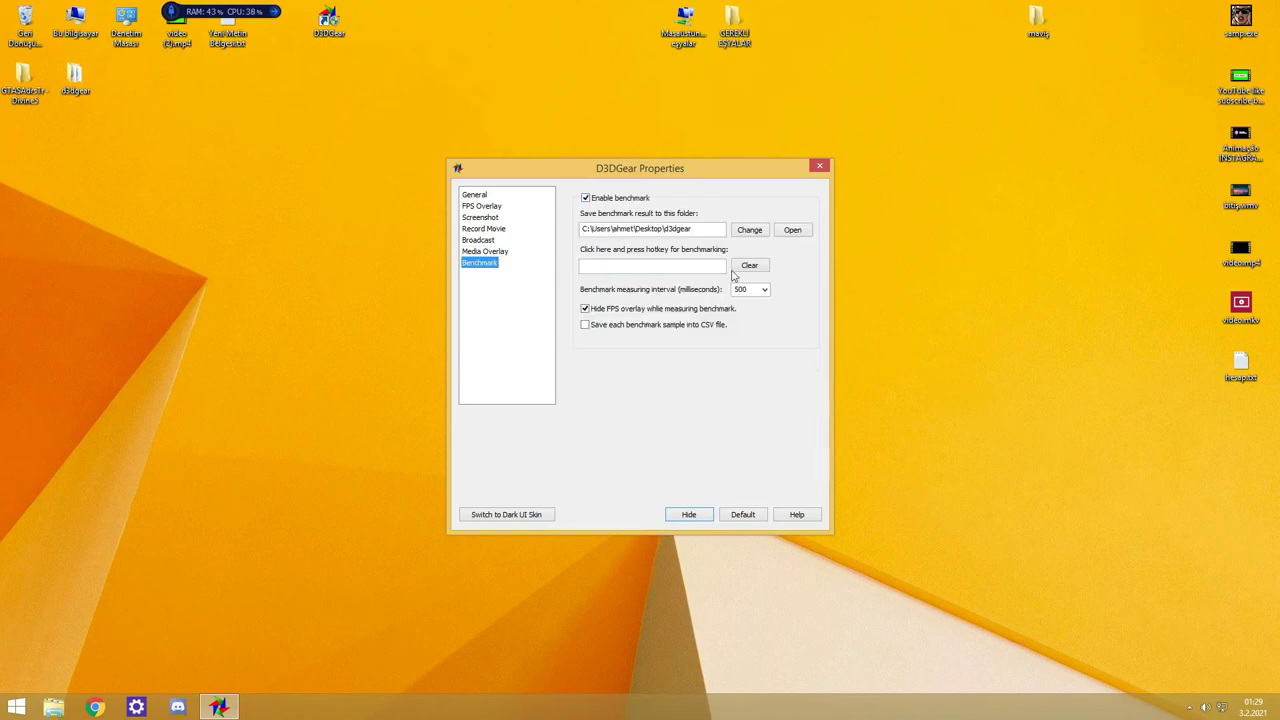
left_click(691, 516)
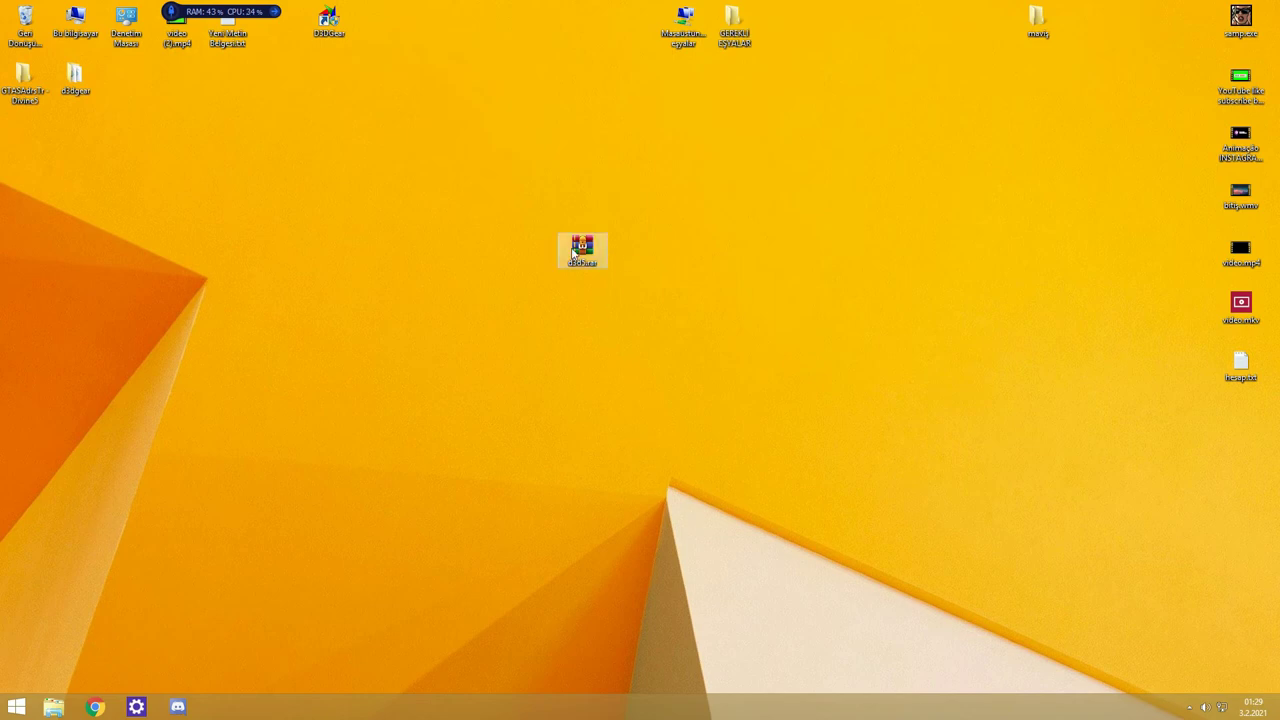
left_click_drag(582, 250, 623, 290)
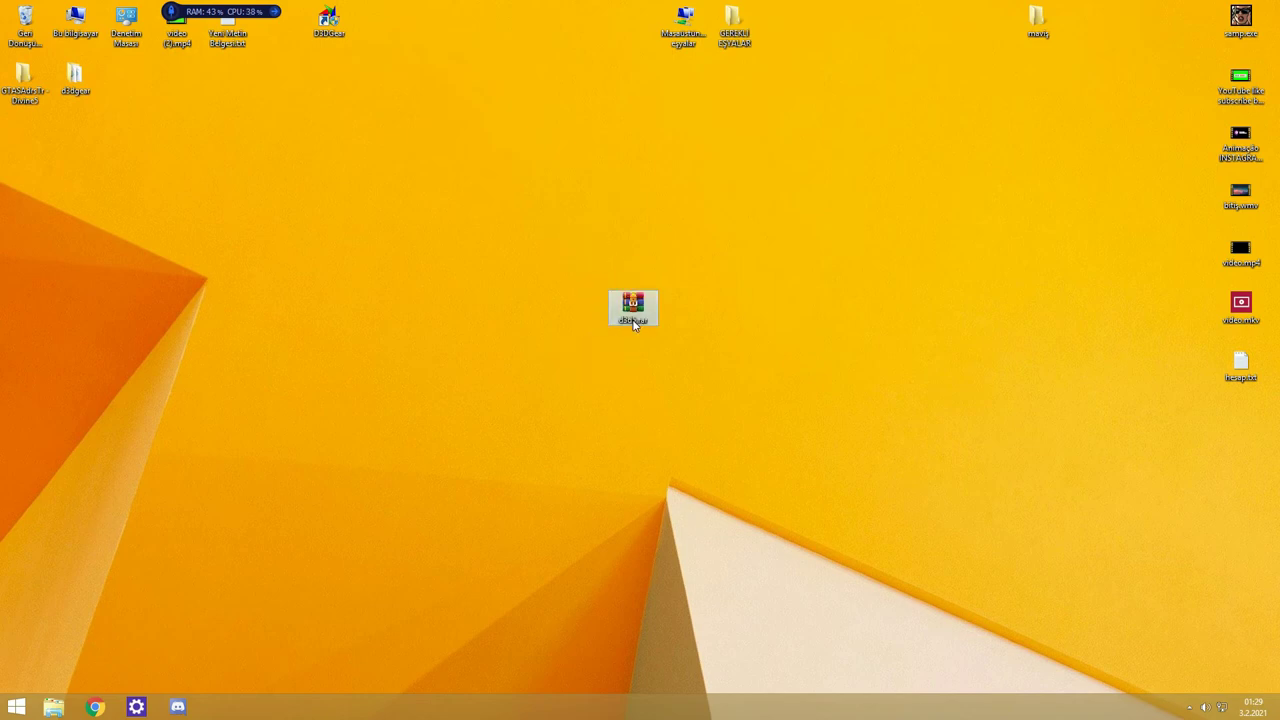
- Check the contents of the d3d5.rar archive, close it, and move the archive slightly higher on the desktop
double_click(633, 308)
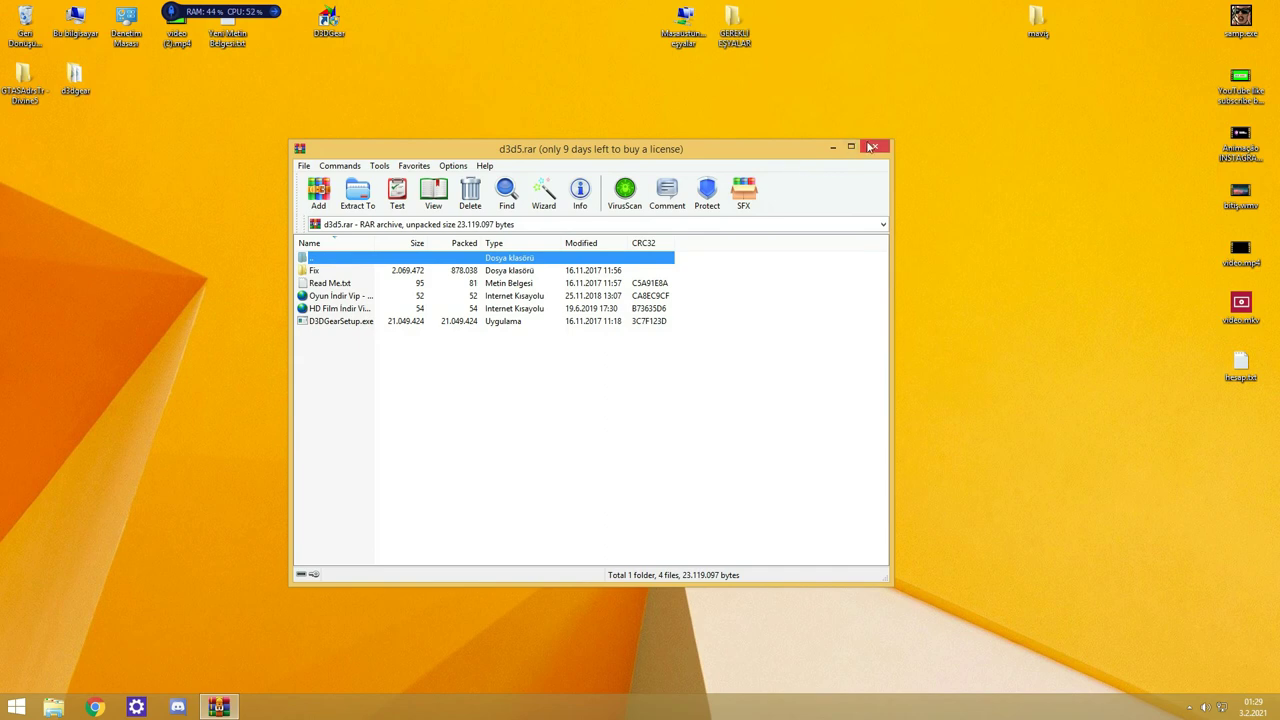
left_click(871, 147)
left_click_drag(633, 305, 650, 268)
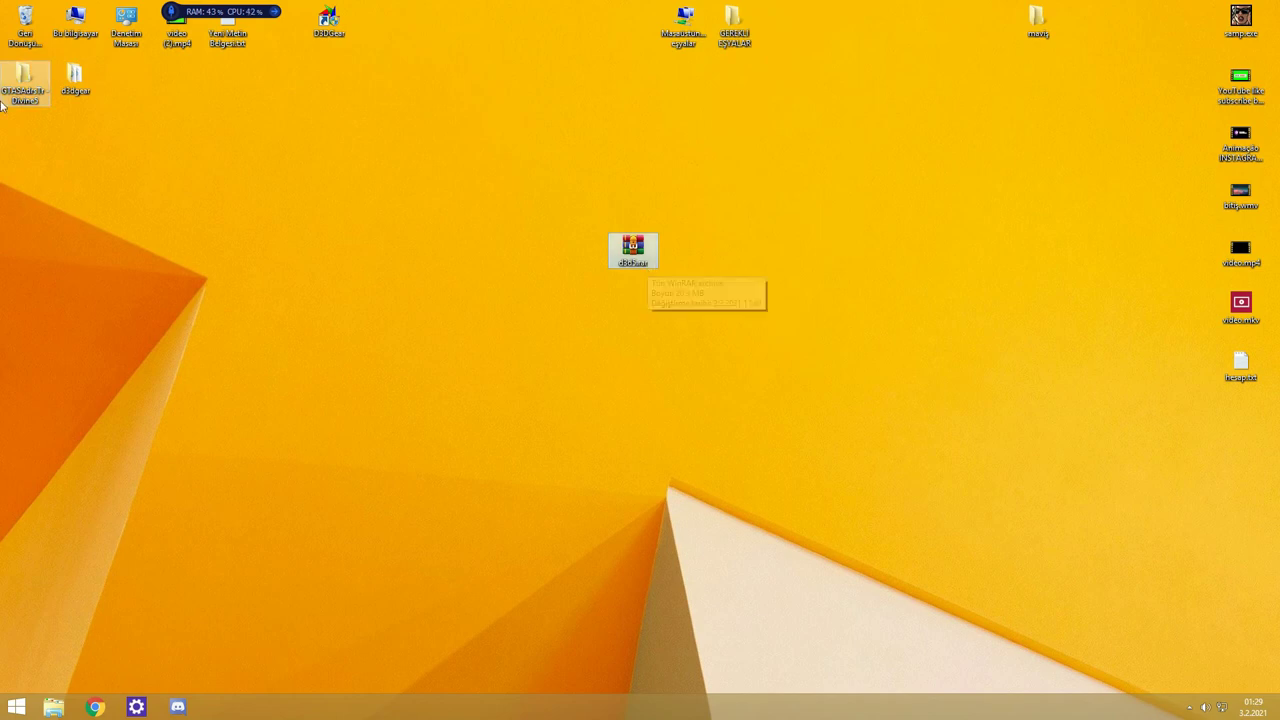
- Open the d3dgear folder and try to play the recordings Desktop_2021_02_03_4375_0.mp4 and Desktop_2021_02_03_4890_0.mp4
double_click(70, 82)
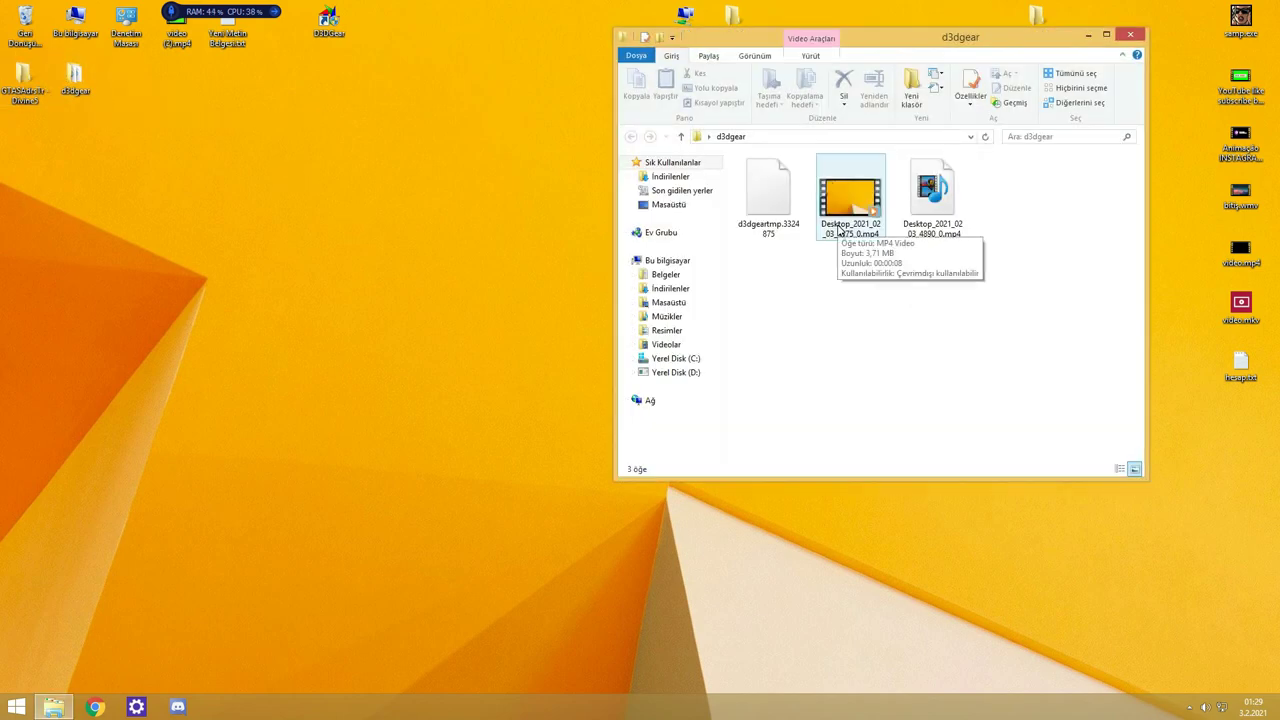
left_click(841, 231)
double_click(841, 229)
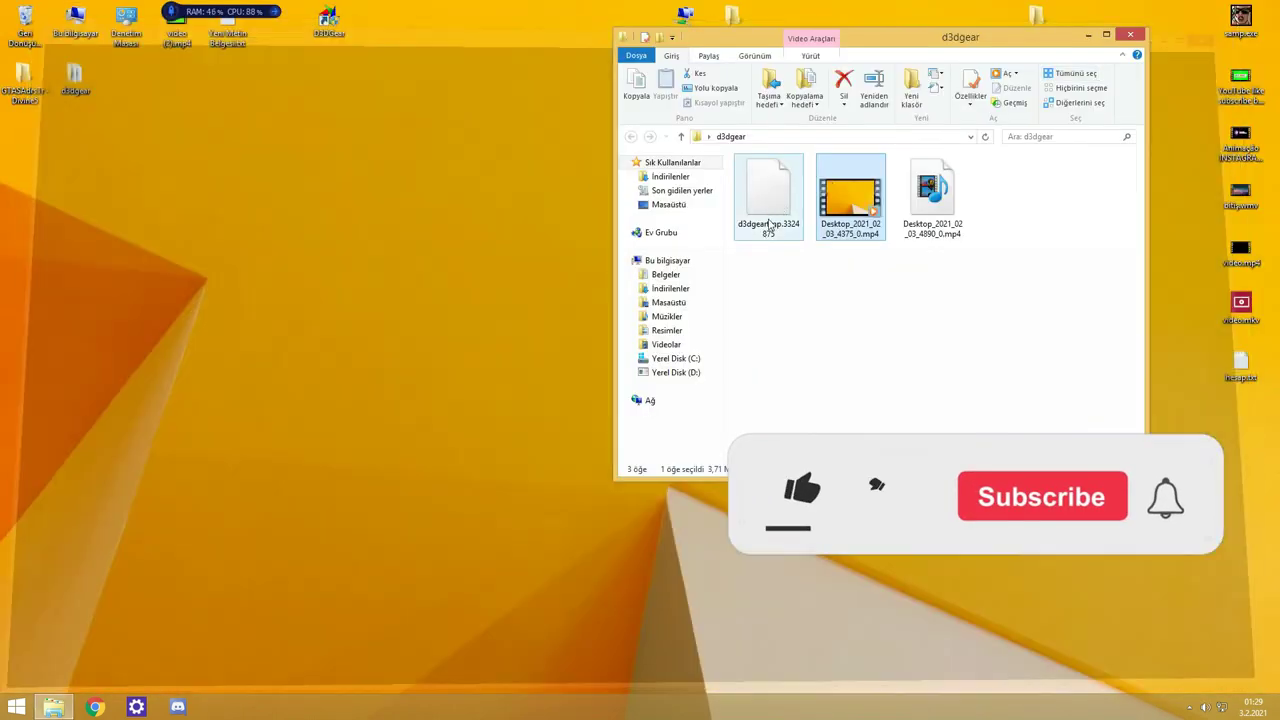
left_click(924, 232)
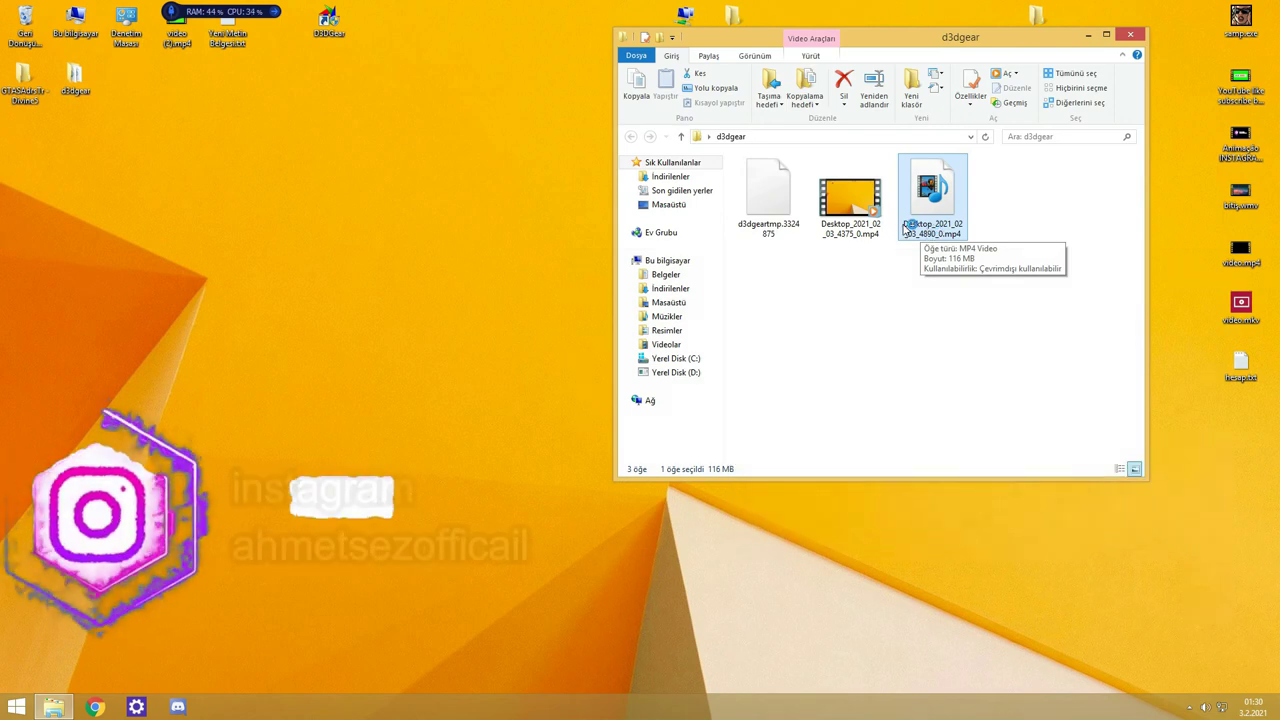
double_click(905, 228)
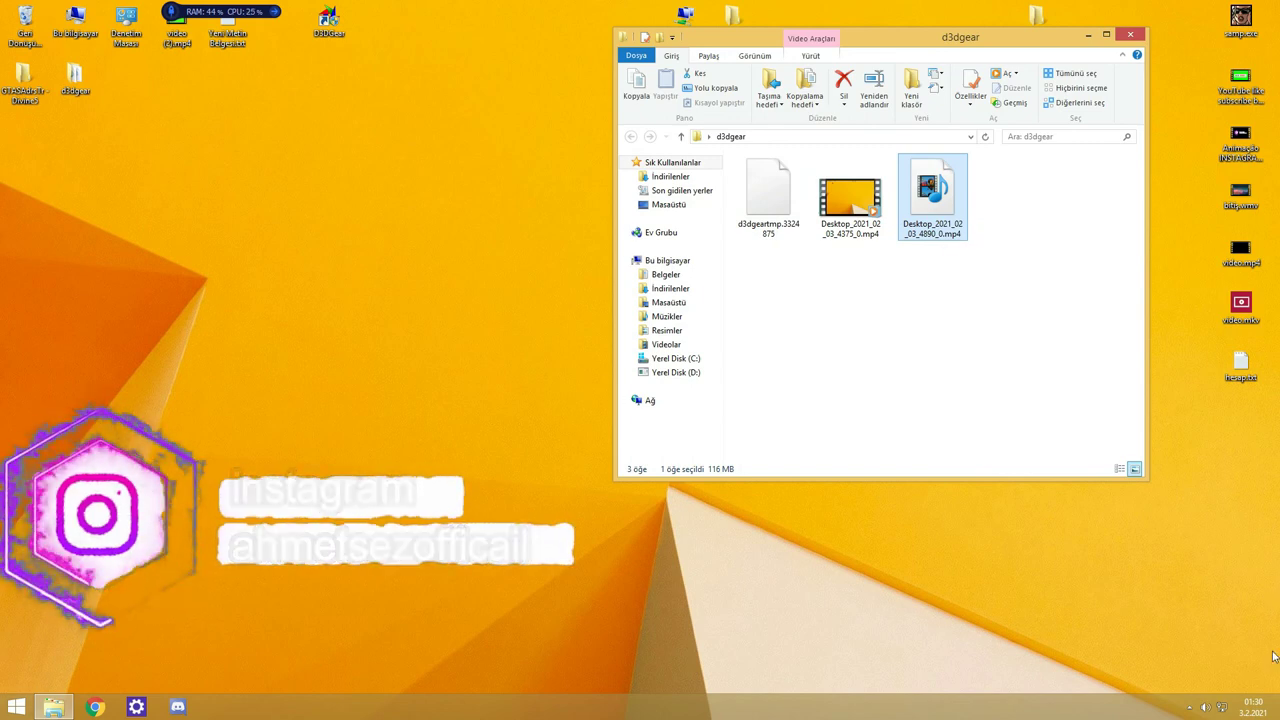
- Reopen the D3DGear properties and set the movie recording capture mode to Desktop
left_click(1189, 707)
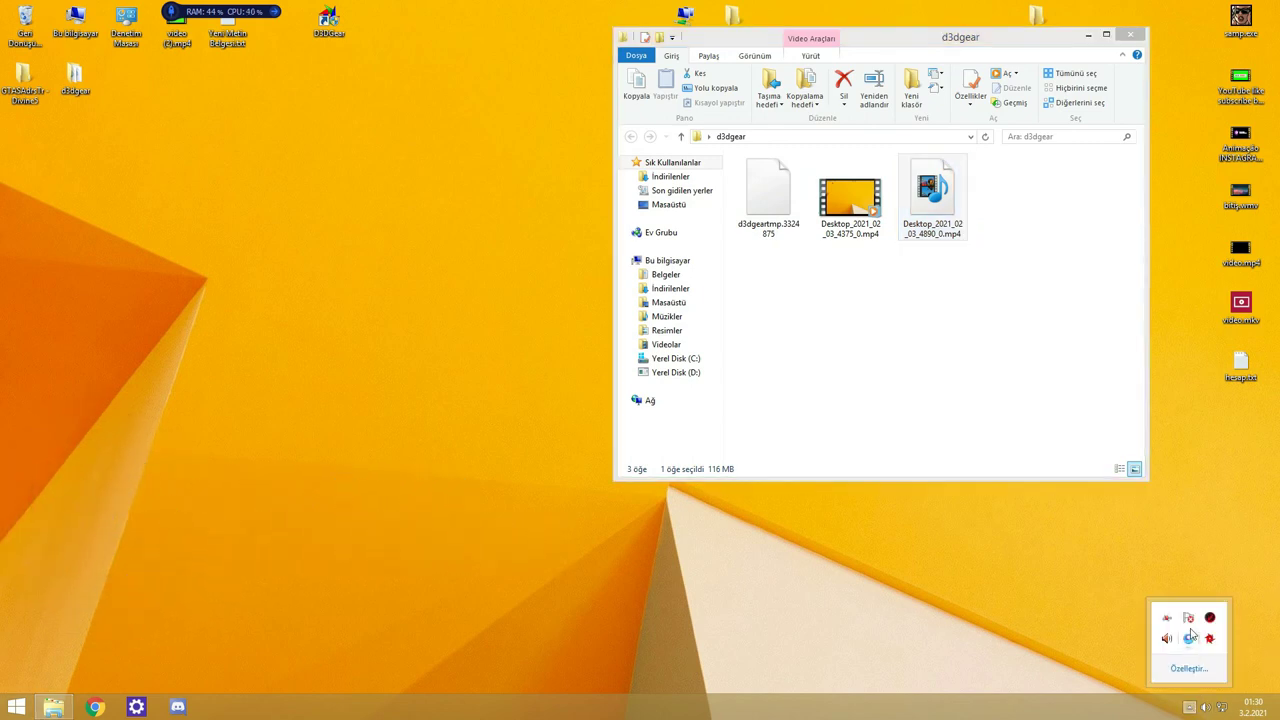
left_click(1209, 643)
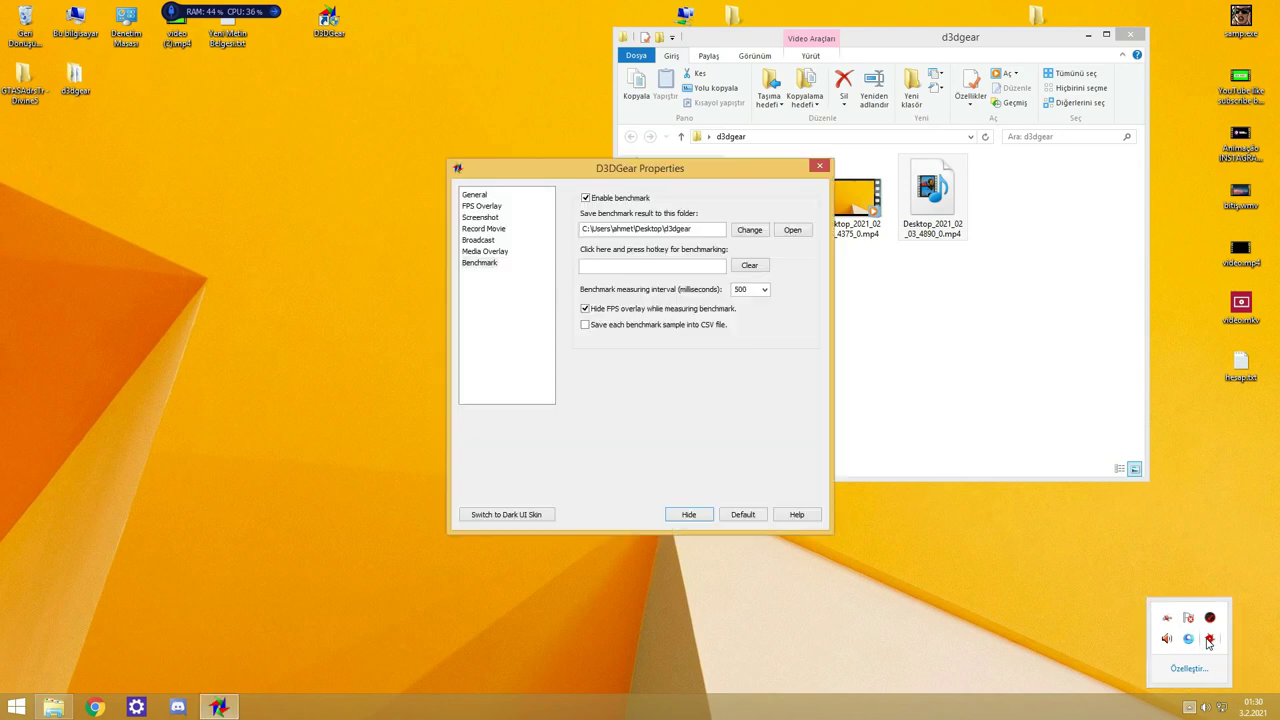
left_click(472, 230)
left_click(473, 221)
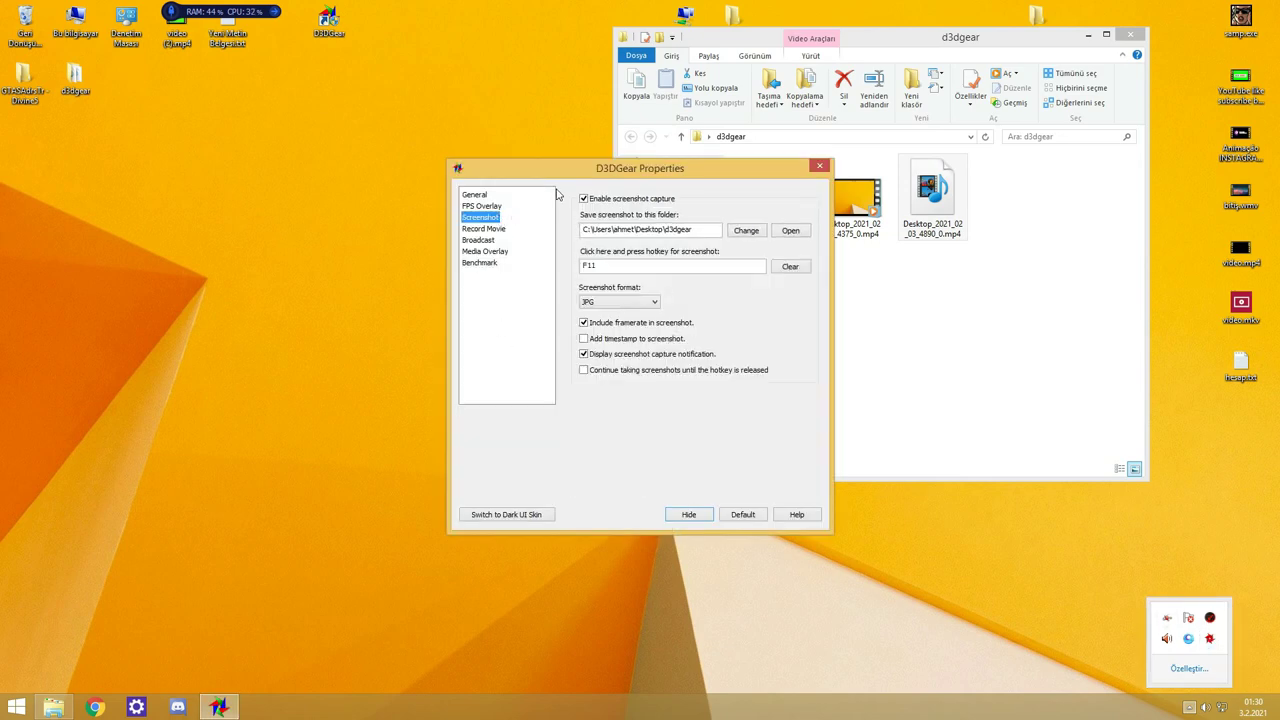
left_click(285, 220)
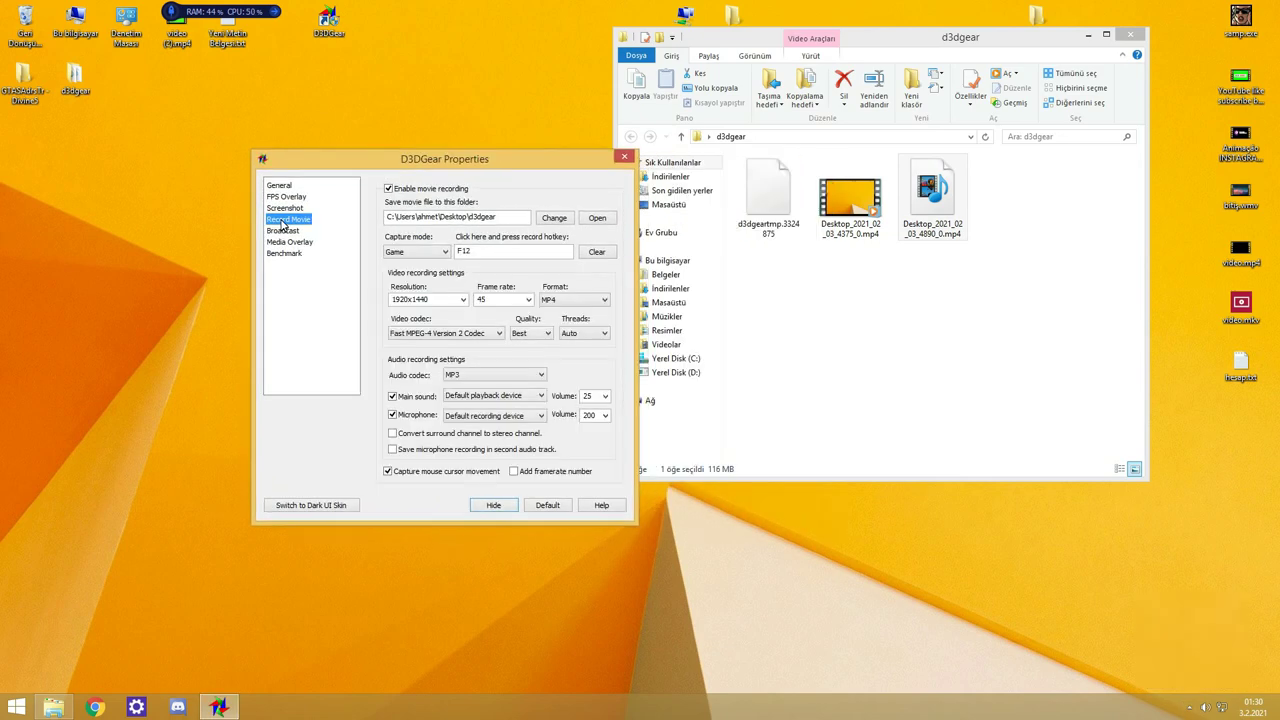
left_click(419, 251)
left_click(418, 277)
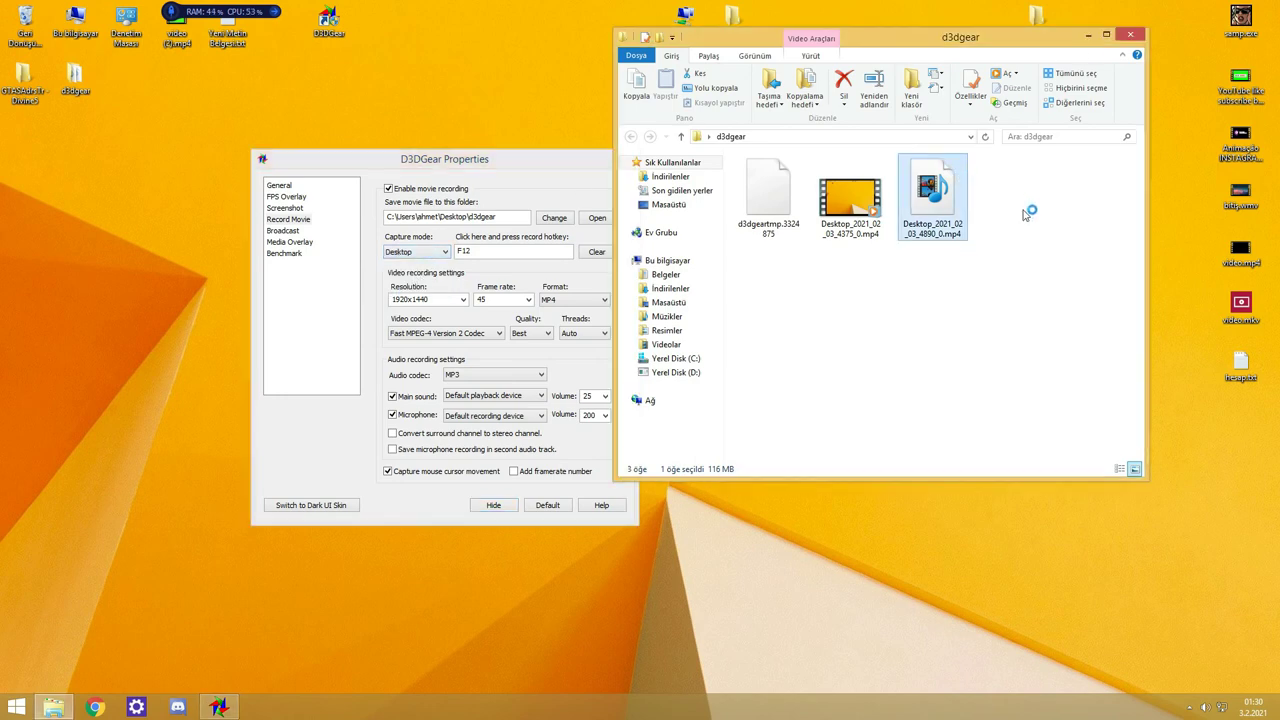
- Try to play Desktop_2021_02_03_4890_0.mp4 again, dismiss the playback messages and close the media player
left_click_drag(1026, 292, 766, 185)
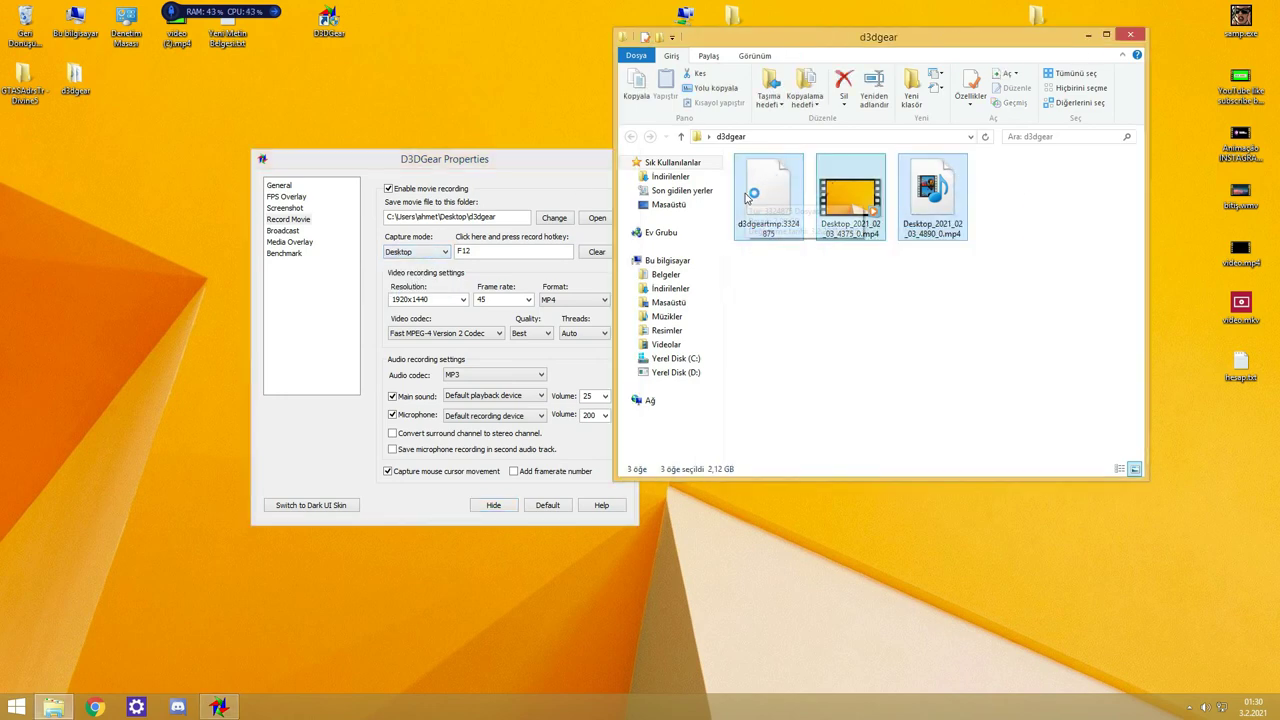
left_click(1030, 258)
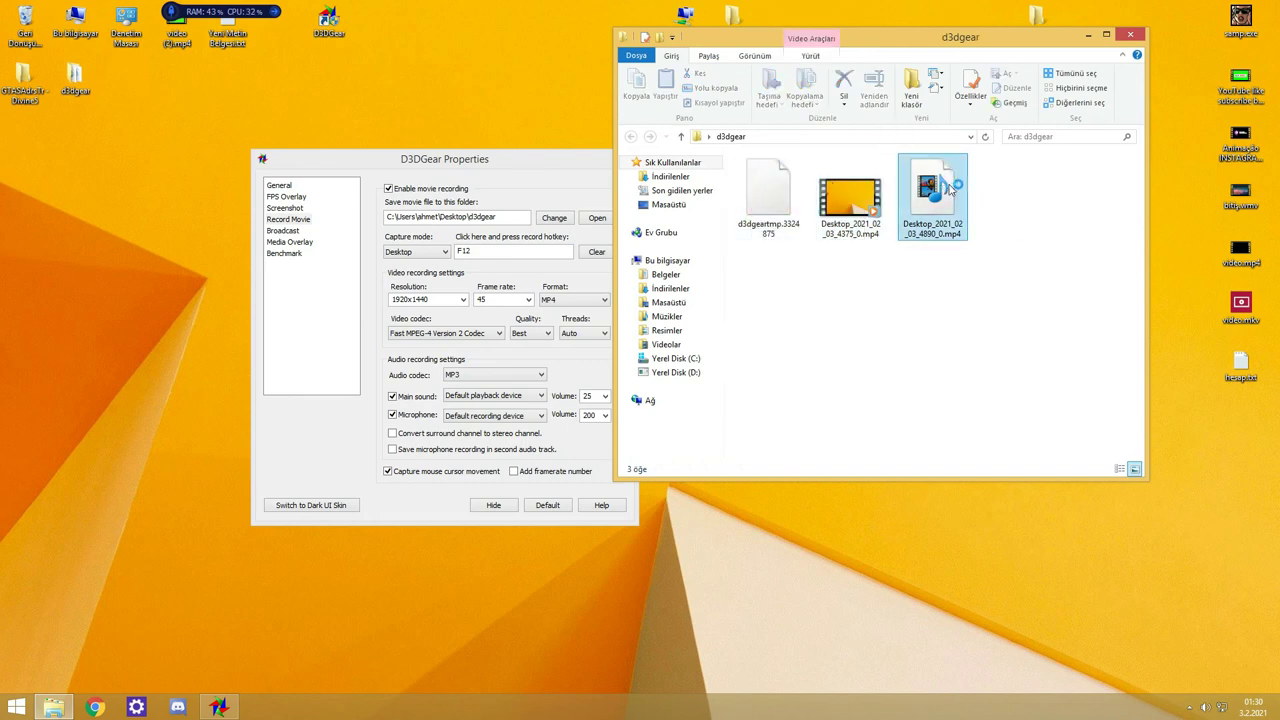
left_click(584, 384)
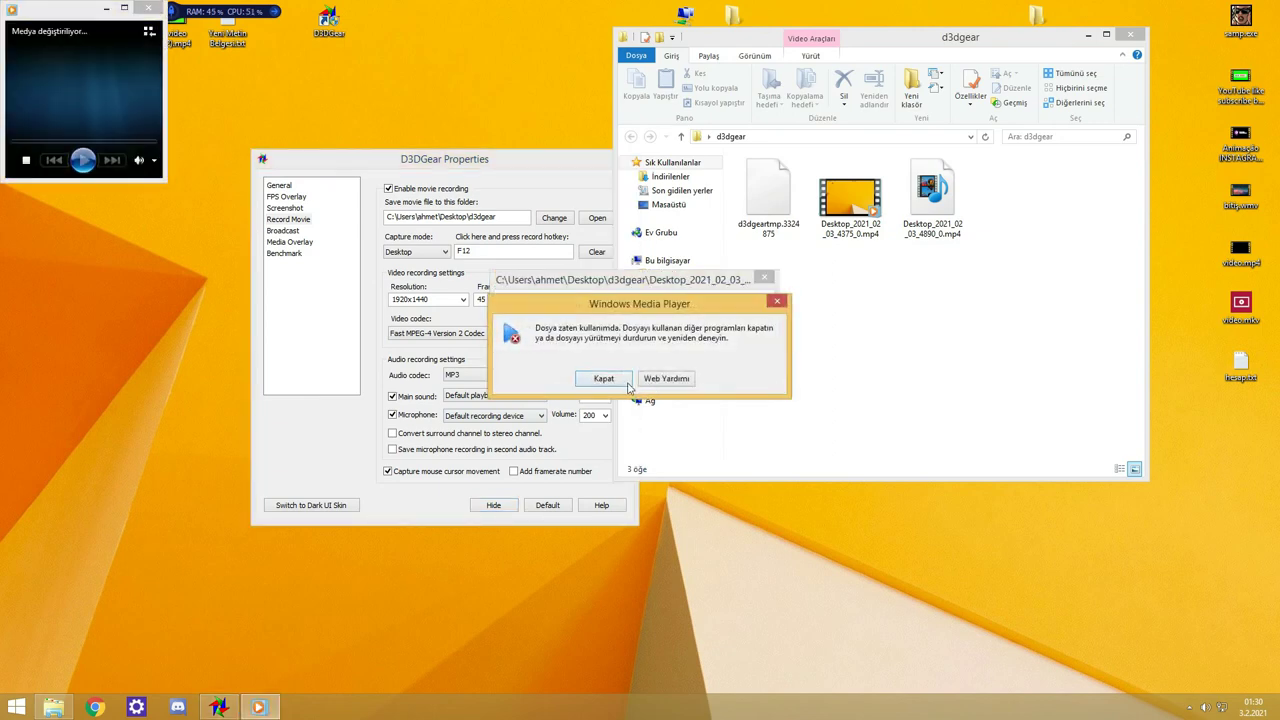
left_click(628, 384)
left_click(742, 368)
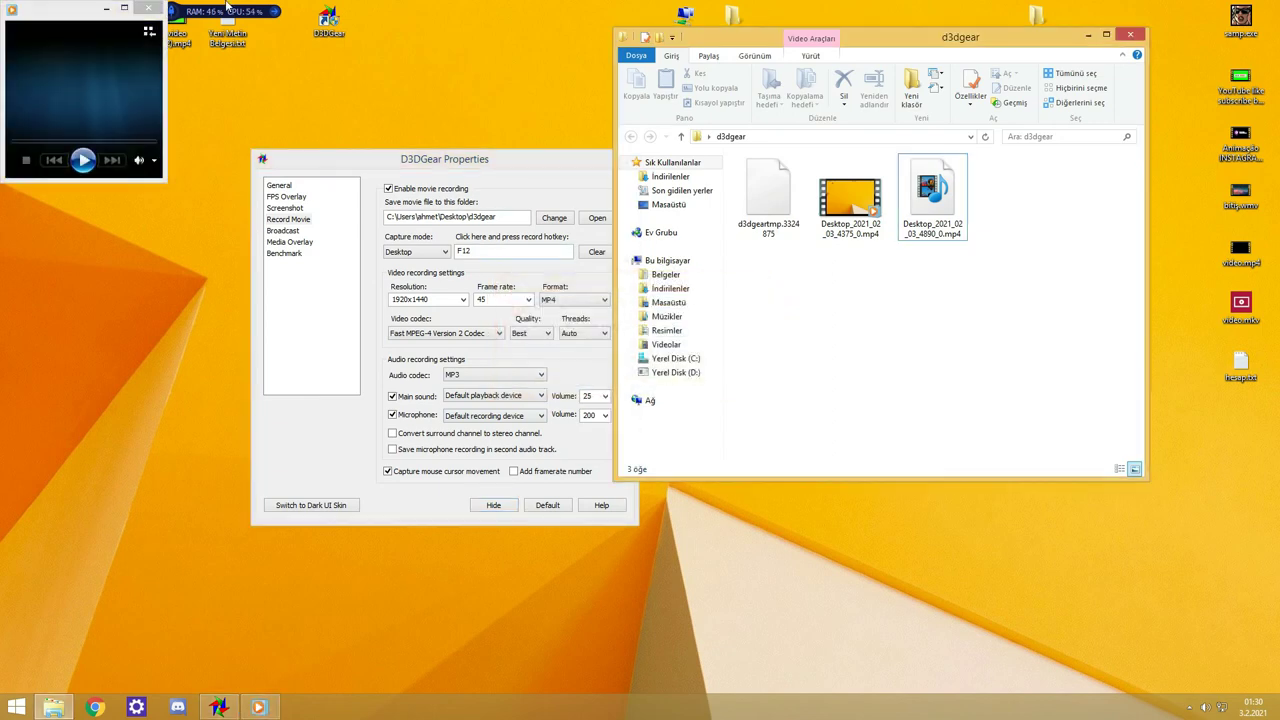
left_click(148, 9)
- Delete all files in the d3dgear folder, cancelling the deletion for those still in use
left_click_drag(900, 262, 725, 153)
key("Delete")
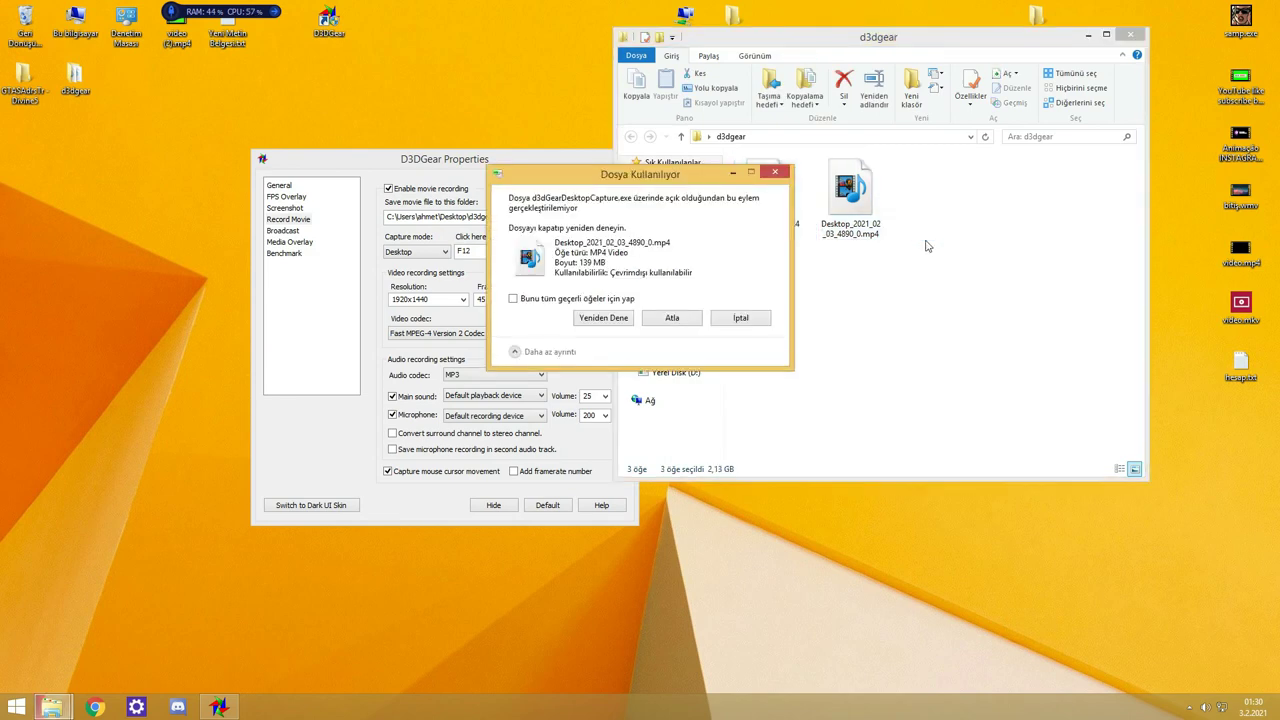
left_click(741, 319)
- Try to delete d3dgeartmp.3324875 and Desktop_2021_02_03_4890_0.mp4 individually
left_click(768, 195)
key("Delete")
left_click(760, 295)
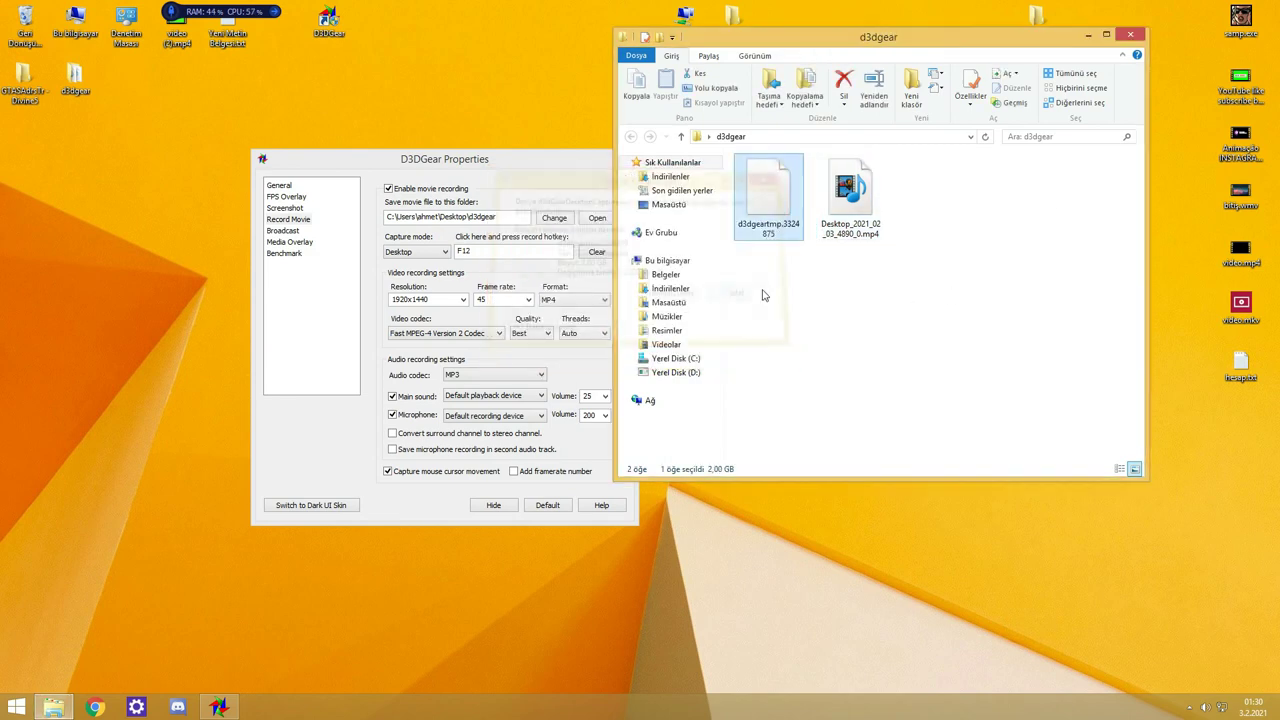
left_click(850, 195)
key("Delete")
key("Escape")
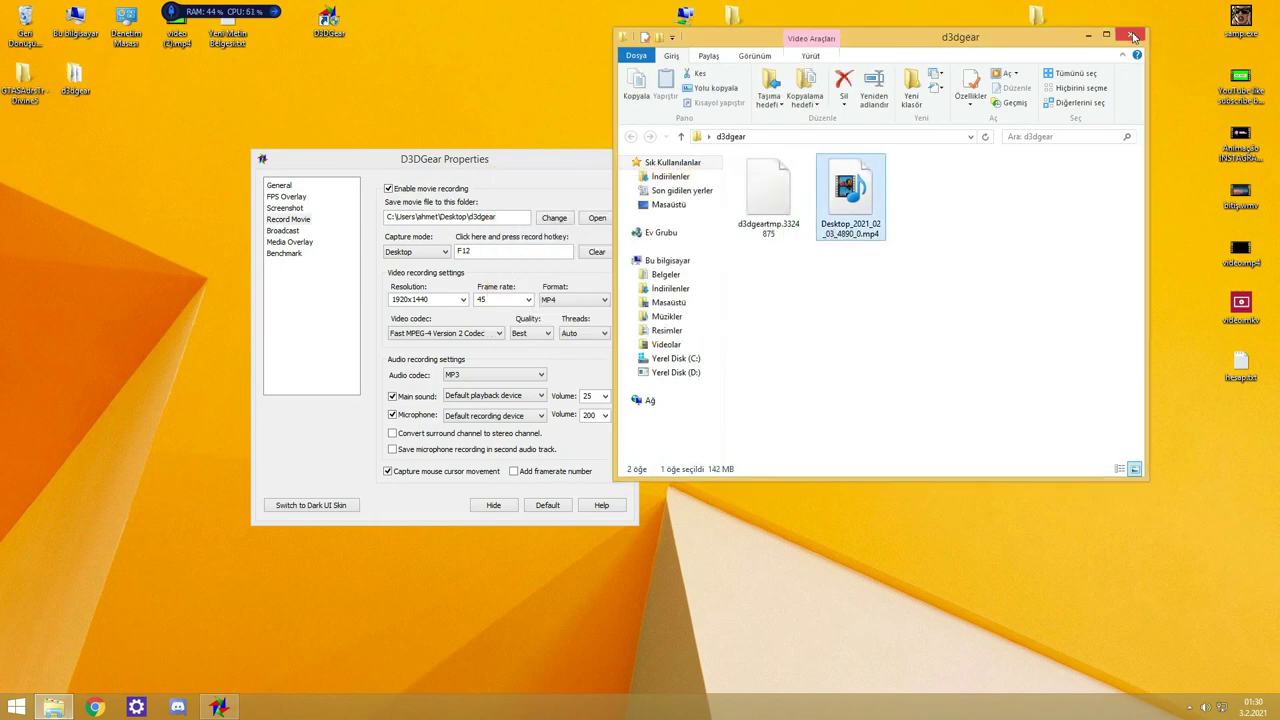